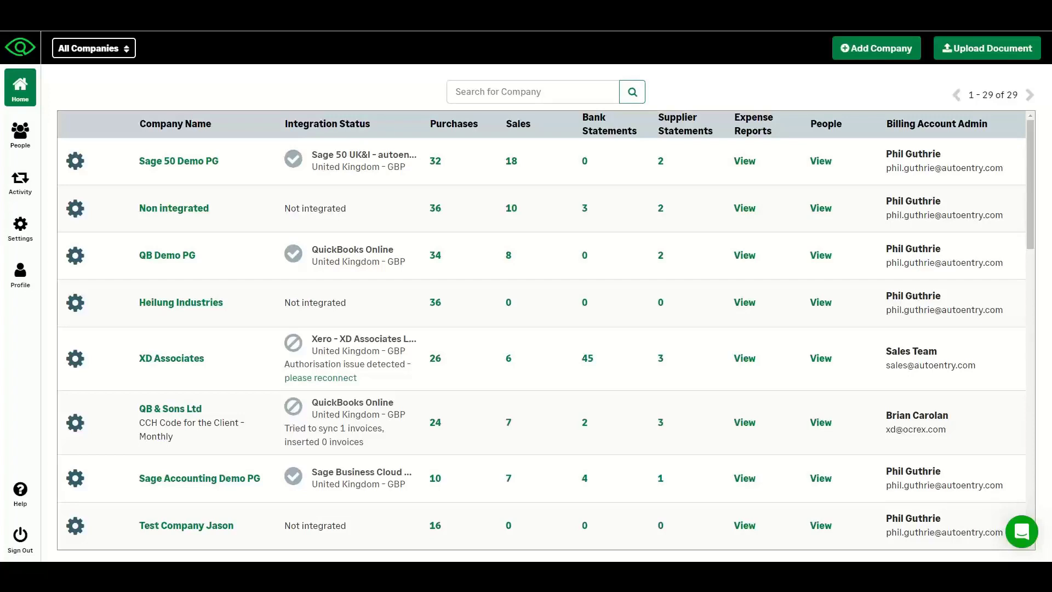
Step: Start adding a new company and enter Ainm12345 as its company name
{"action": "left_click", "coordinate": [503, 93]}
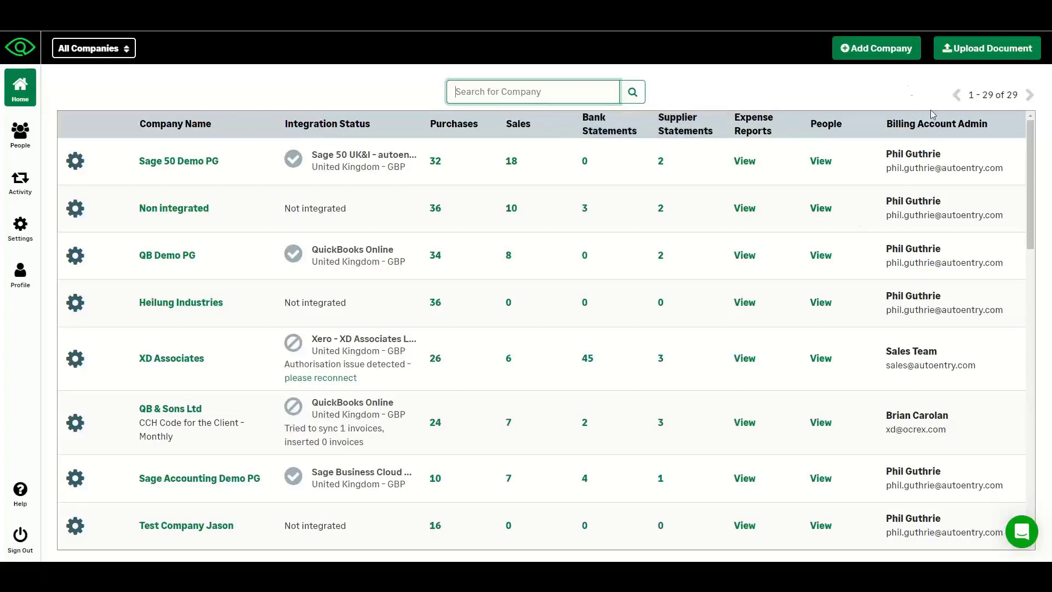
{"action": "left_click", "coordinate": [883, 52]}
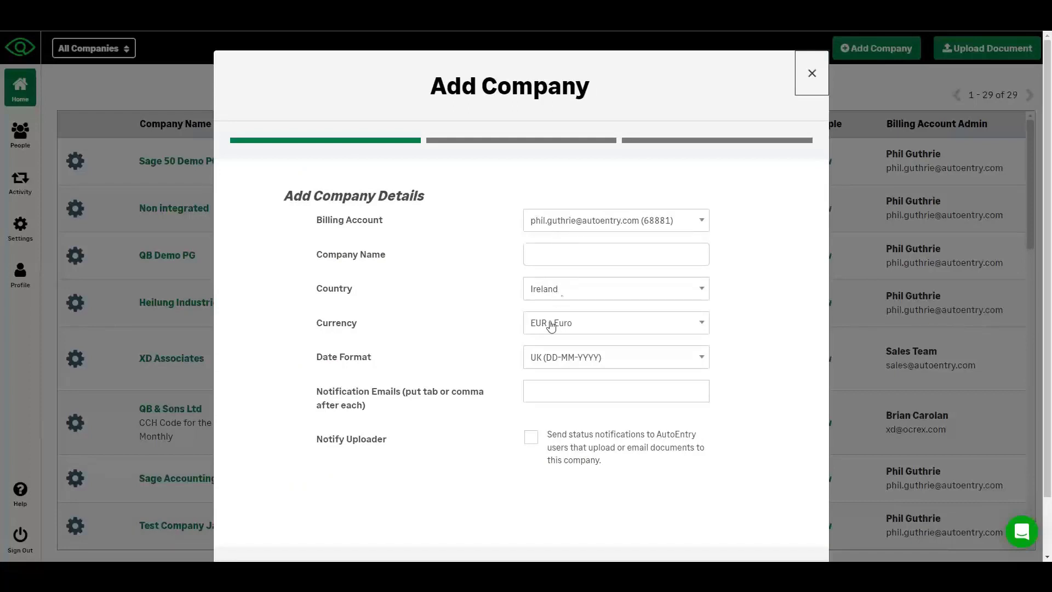
{"action": "scroll", "coordinate": [574, 413], "scroll_direction": "down", "scroll_amount": 2}
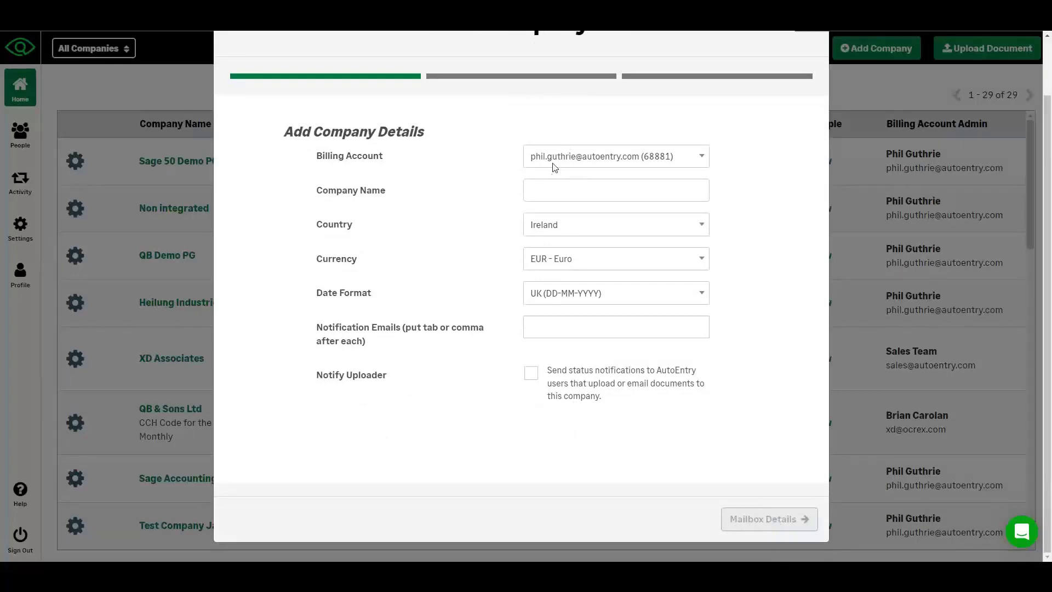
{"action": "left_click", "coordinate": [543, 195]}
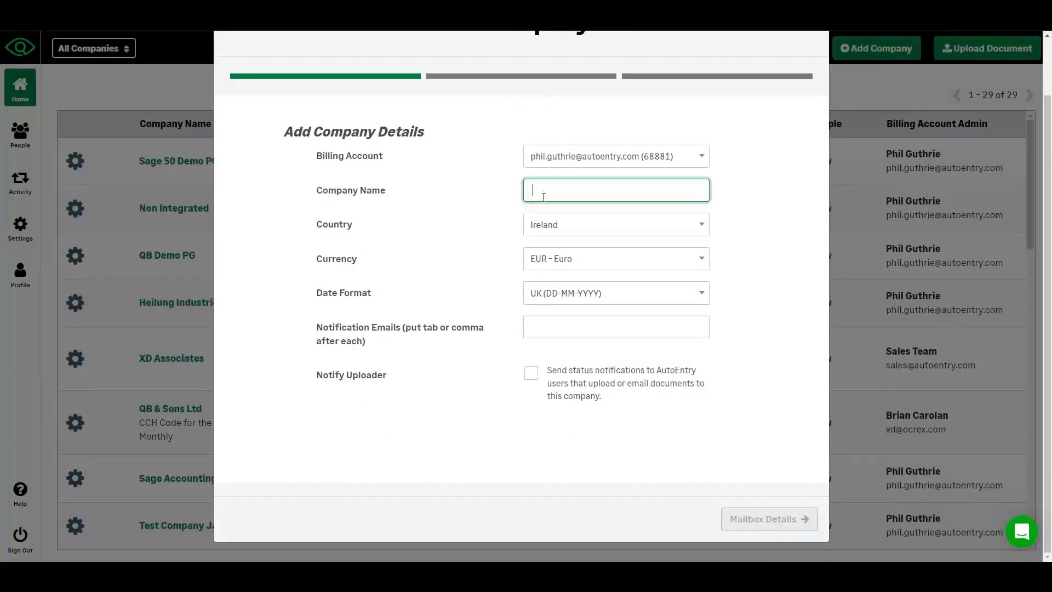
{"action": "type", "text": "Ainm"}
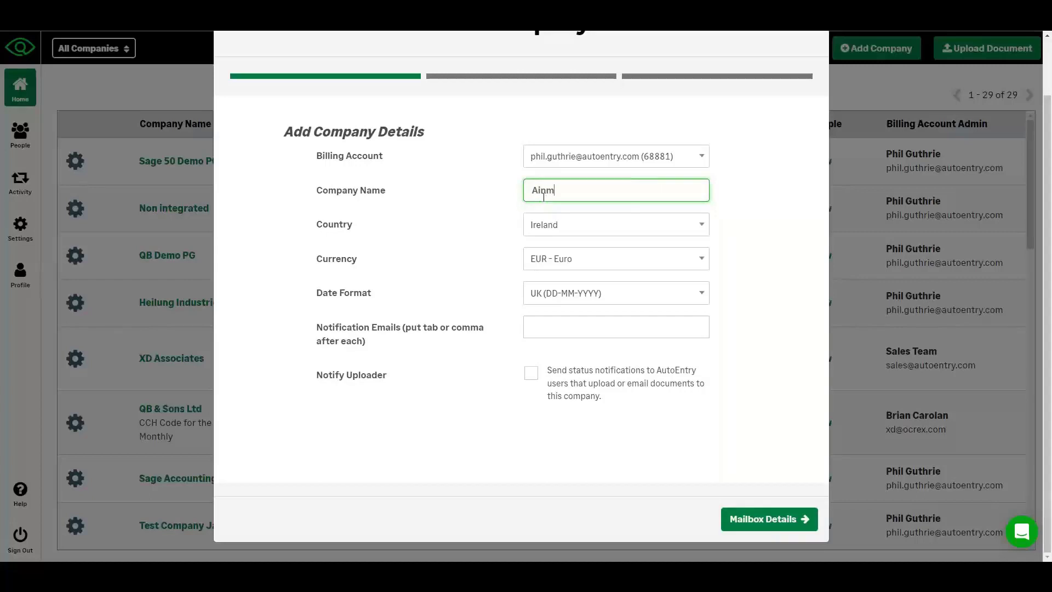
{"action": "type", "text": "12345"}
Step: Accept the default mailbox and accounting software details and create the company
{"action": "left_click", "coordinate": [756, 521]}
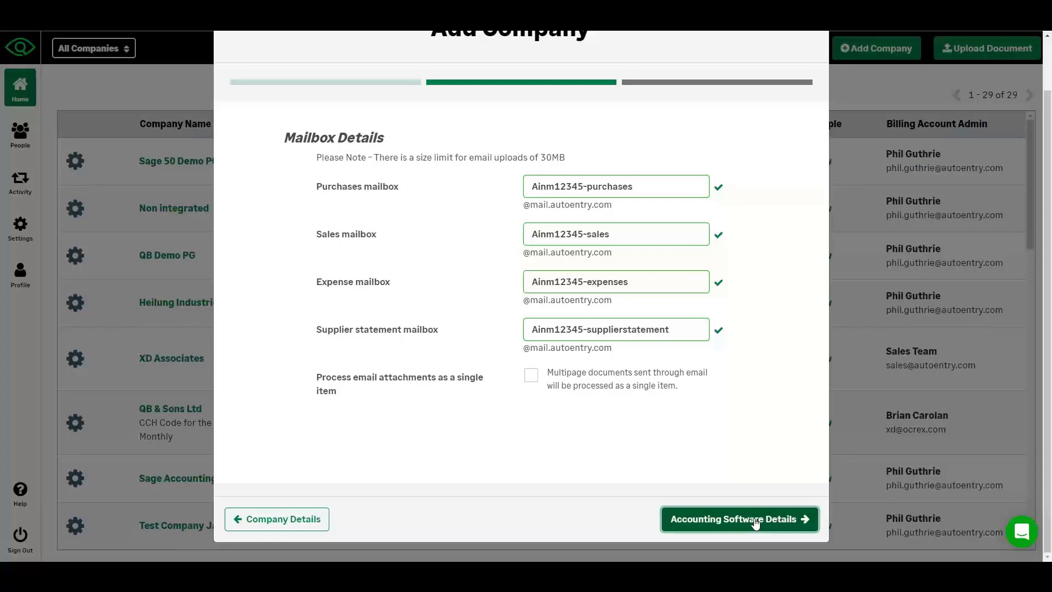
{"action": "left_click", "coordinate": [756, 522]}
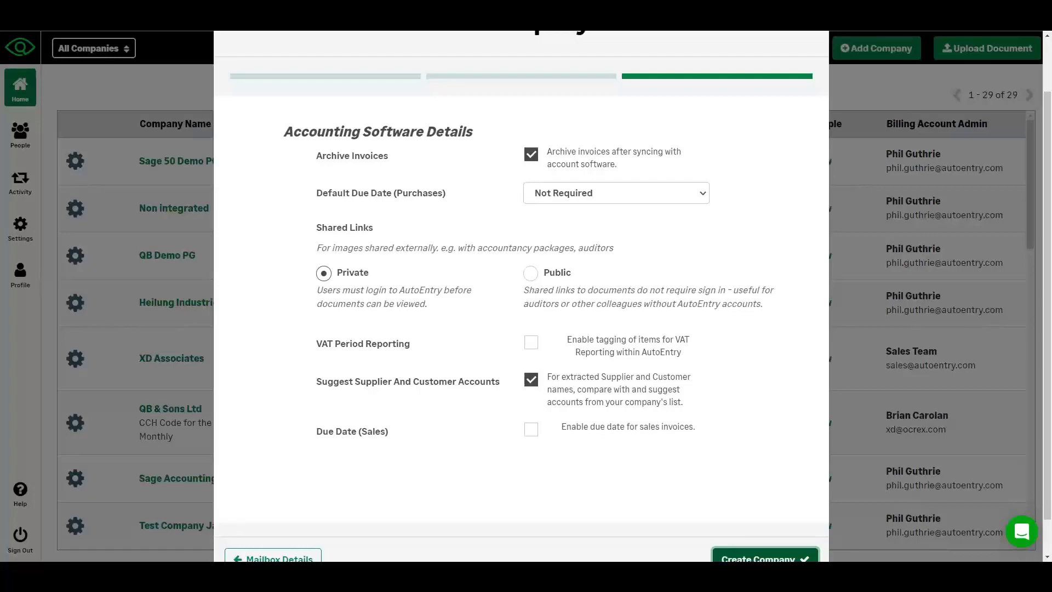
{"action": "left_click", "coordinate": [756, 559]}
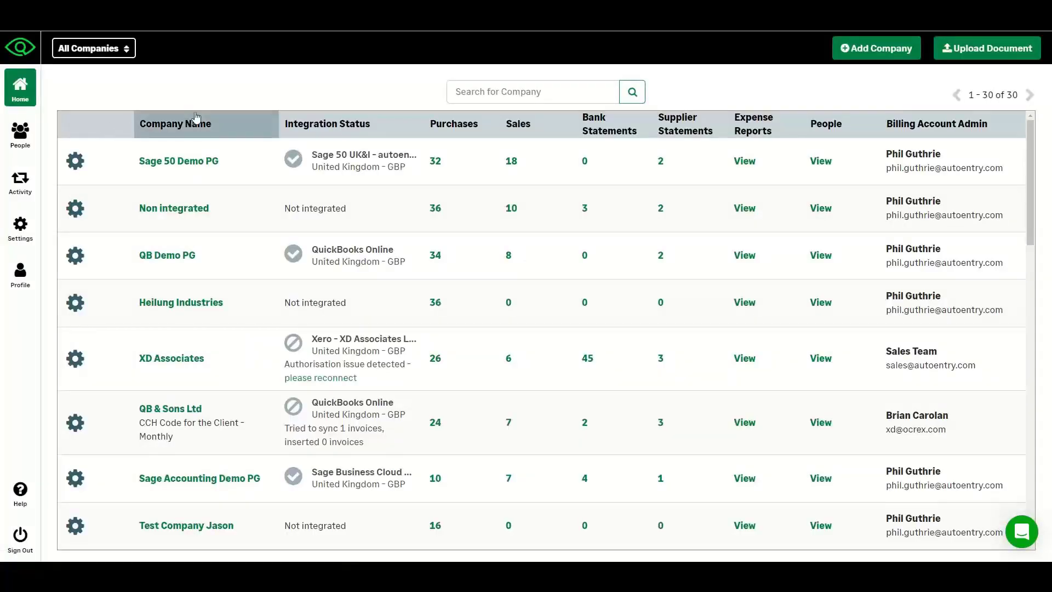
Step: Sort the companies by name, open Ainm12345 and begin its Sage 50 Cloud integration, indicating that the Sync App must be downloaded
{"action": "left_click", "coordinate": [195, 121]}
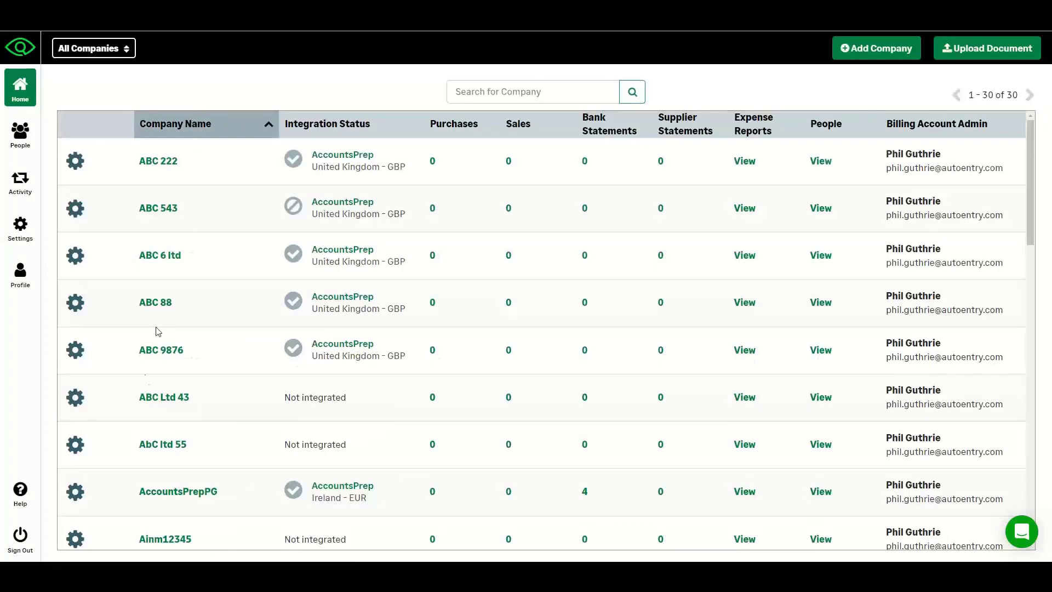
{"action": "left_click", "coordinate": [159, 540]}
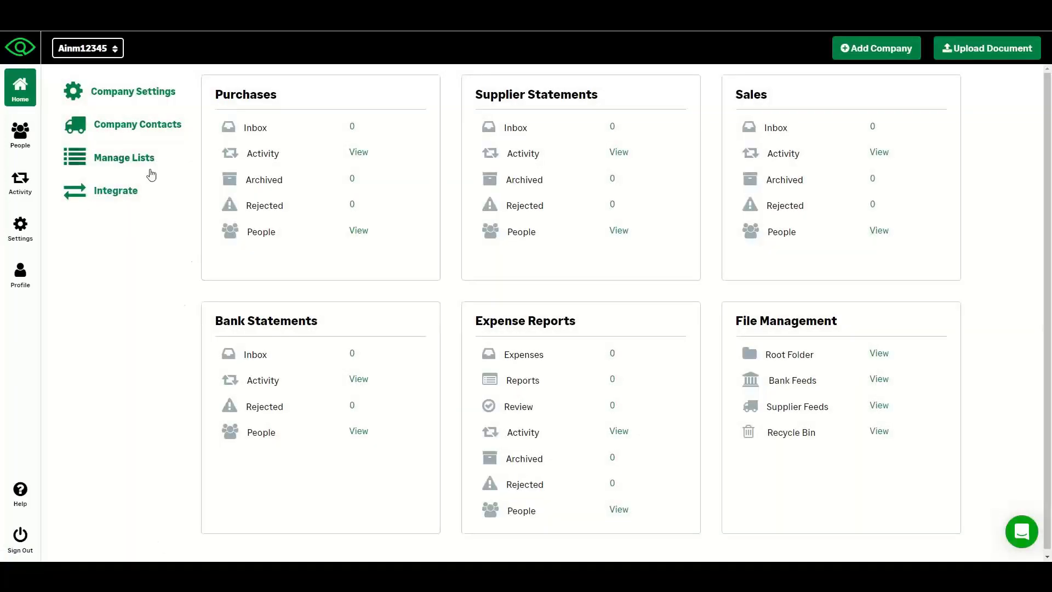
{"action": "left_click", "coordinate": [99, 203]}
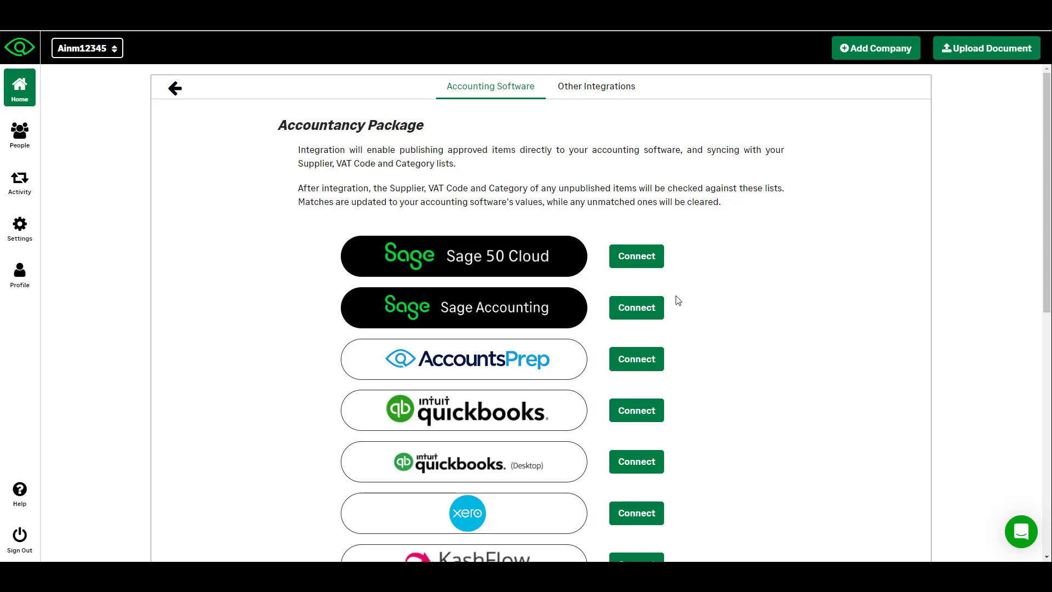
{"action": "left_click", "coordinate": [639, 260]}
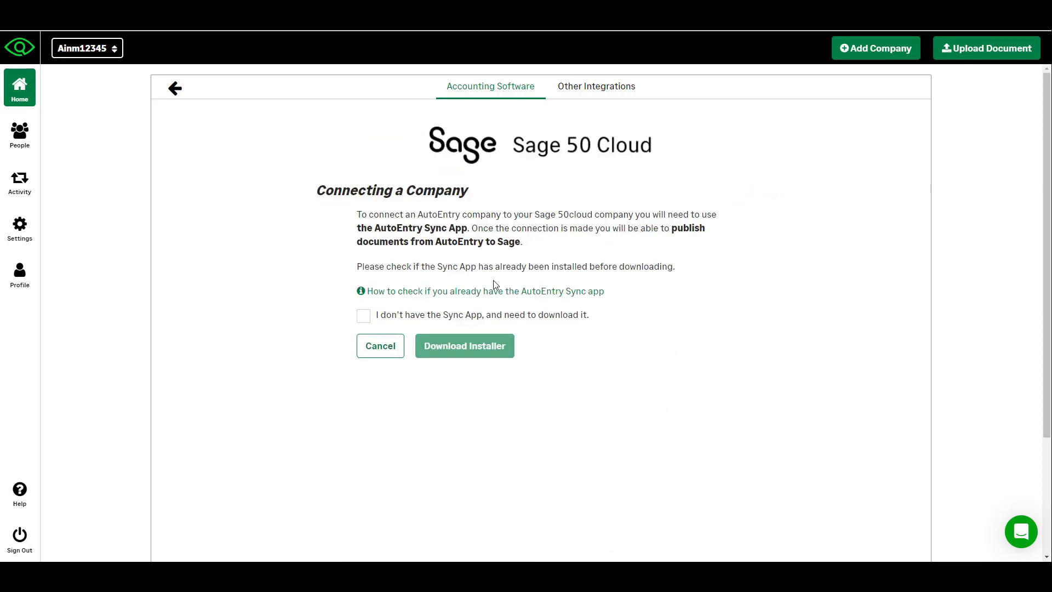
{"action": "left_click", "coordinate": [365, 318]}
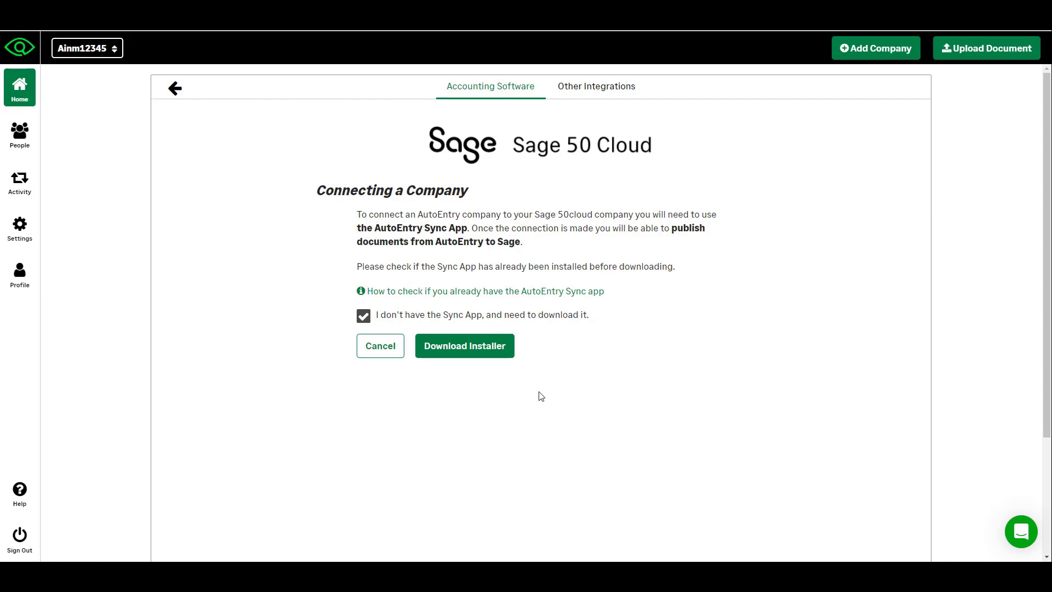
Step: Start a people invitation, enter the invitee's email address and choose the account holder's account to invite them to
{"action": "left_click", "coordinate": [27, 143]}
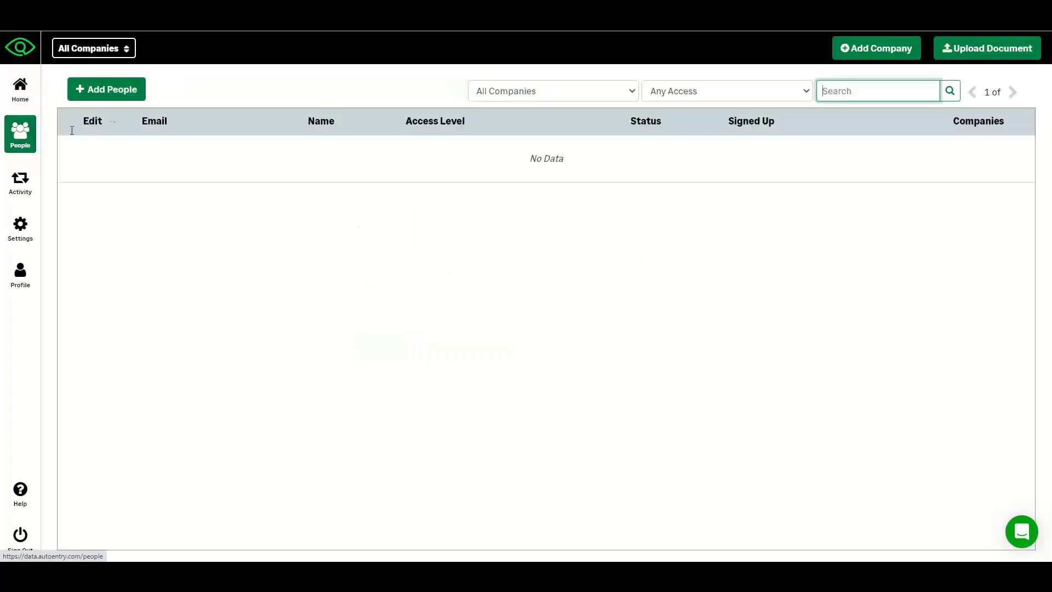
{"action": "left_click", "coordinate": [122, 86]}
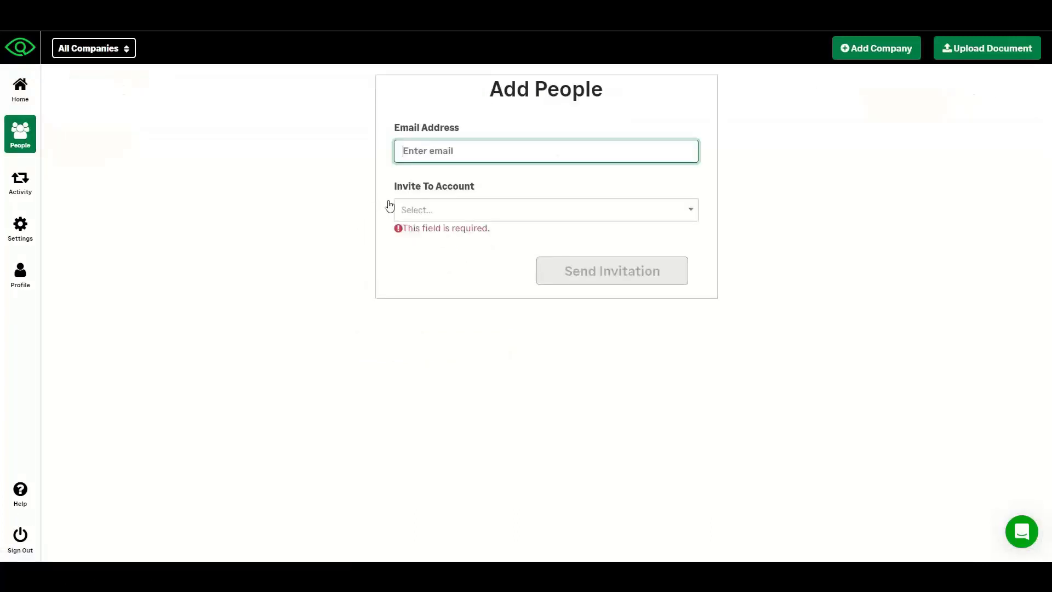
{"action": "left_click", "coordinate": [475, 150]}
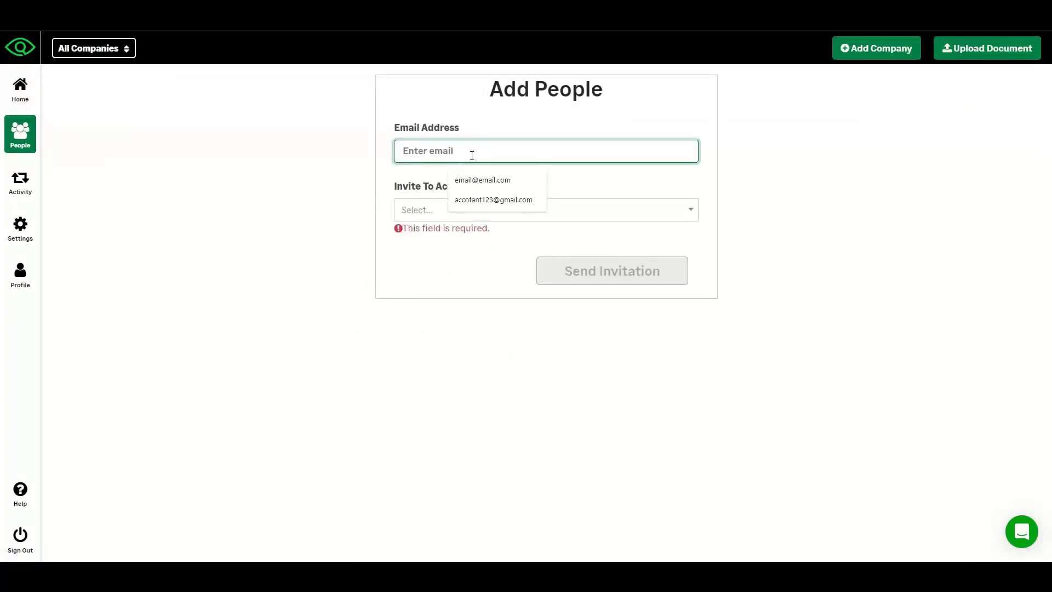
{"action": "left_click", "coordinate": [478, 202]}
{"action": "left_click", "coordinate": [446, 211]}
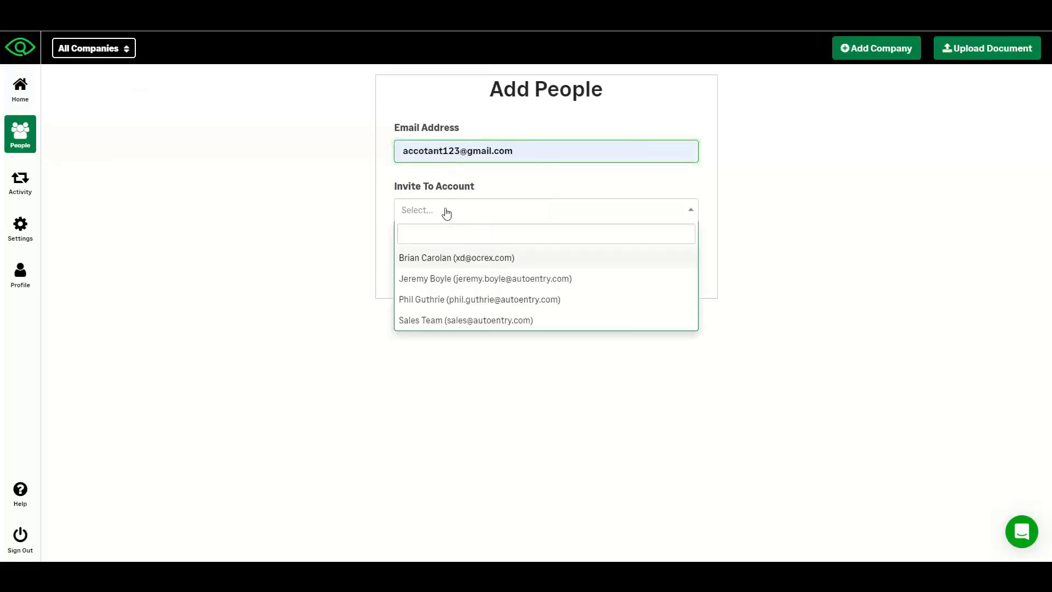
{"action": "left_click", "coordinate": [426, 301]}
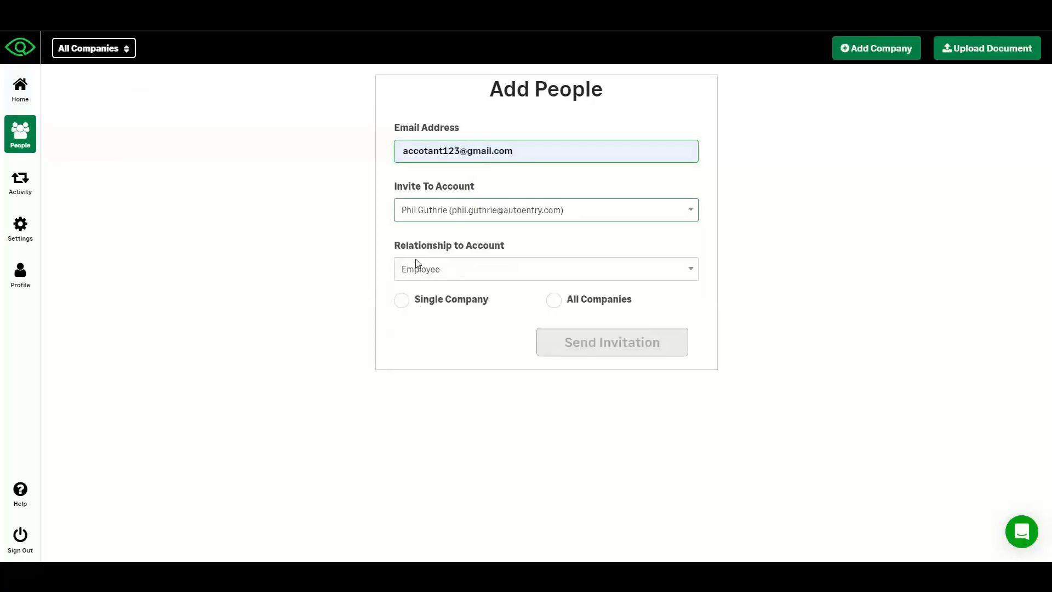
Step: Keep the invitee's relationship as Employee and limit their access to the single company ABC 6 ltd
{"action": "left_click", "coordinate": [418, 267]}
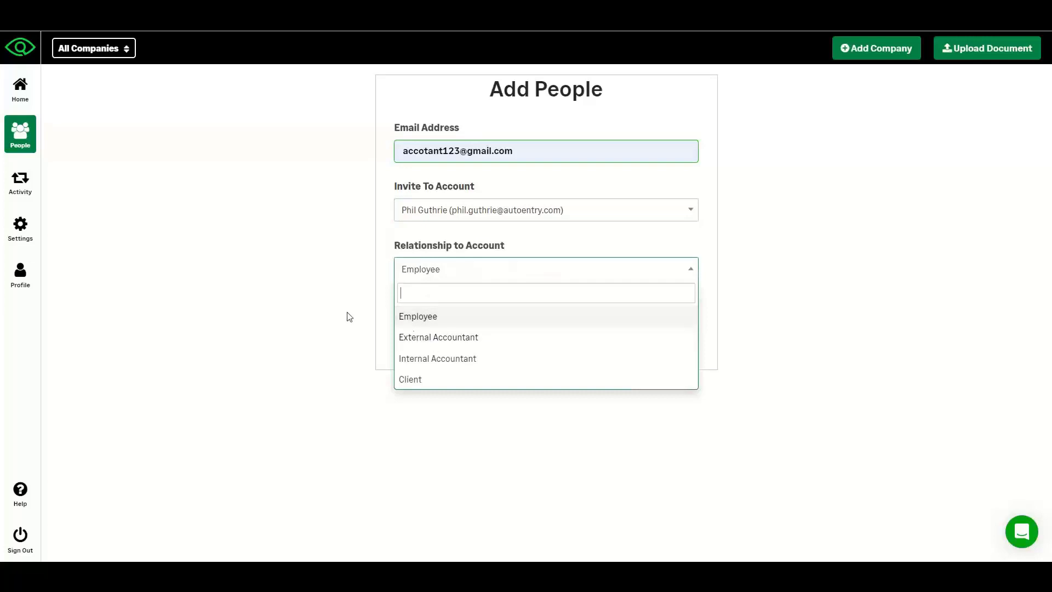
{"action": "left_click", "coordinate": [321, 317]}
{"action": "left_click", "coordinate": [421, 299]}
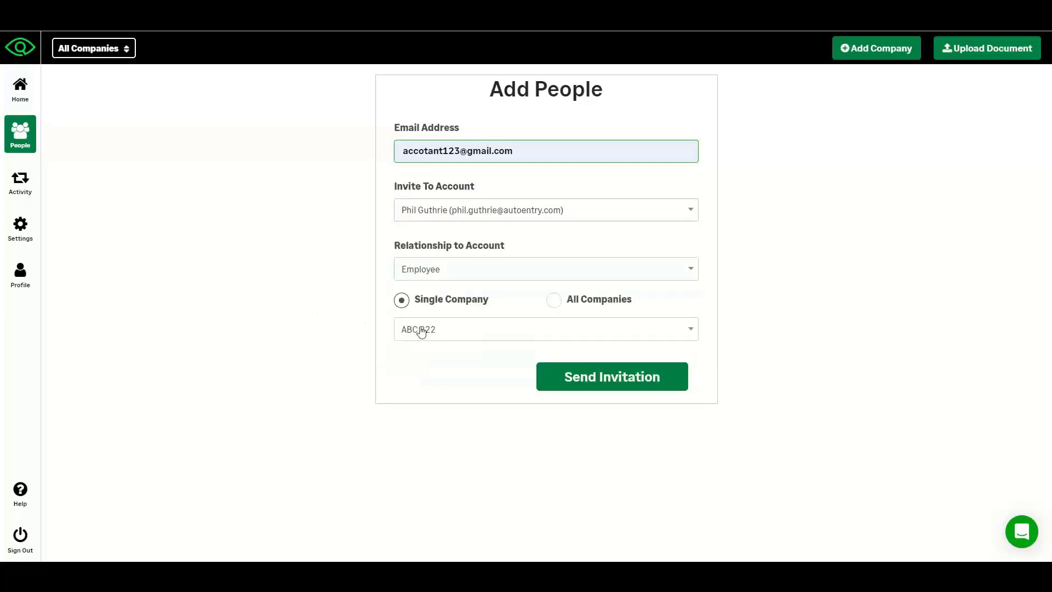
{"action": "left_click", "coordinate": [419, 331]}
{"action": "left_click", "coordinate": [452, 420]}
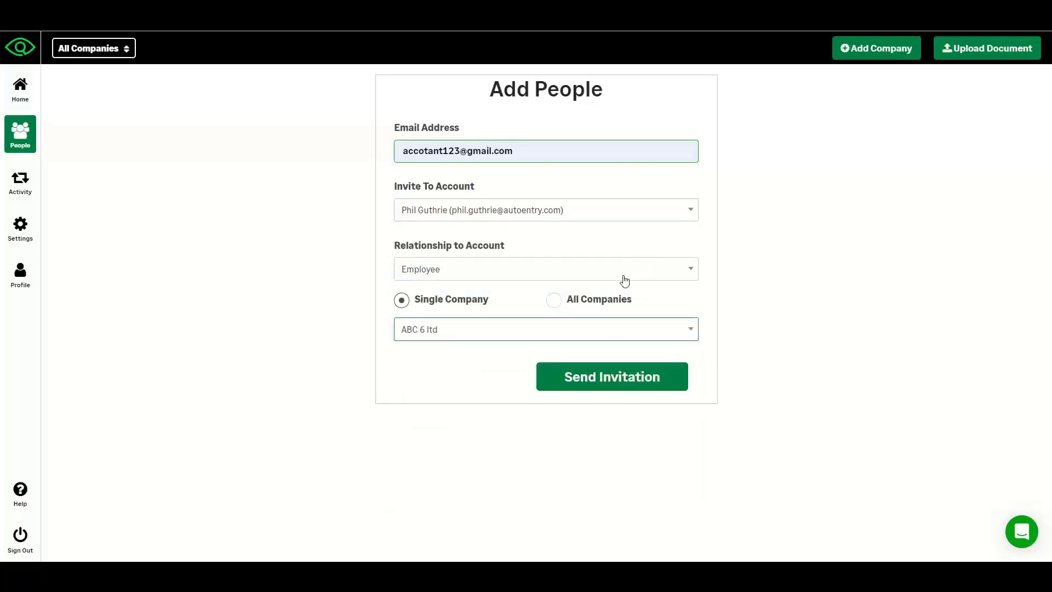
Step: Give the invitee access to all companies and confirm the all-companies access
{"action": "left_click", "coordinate": [567, 298]}
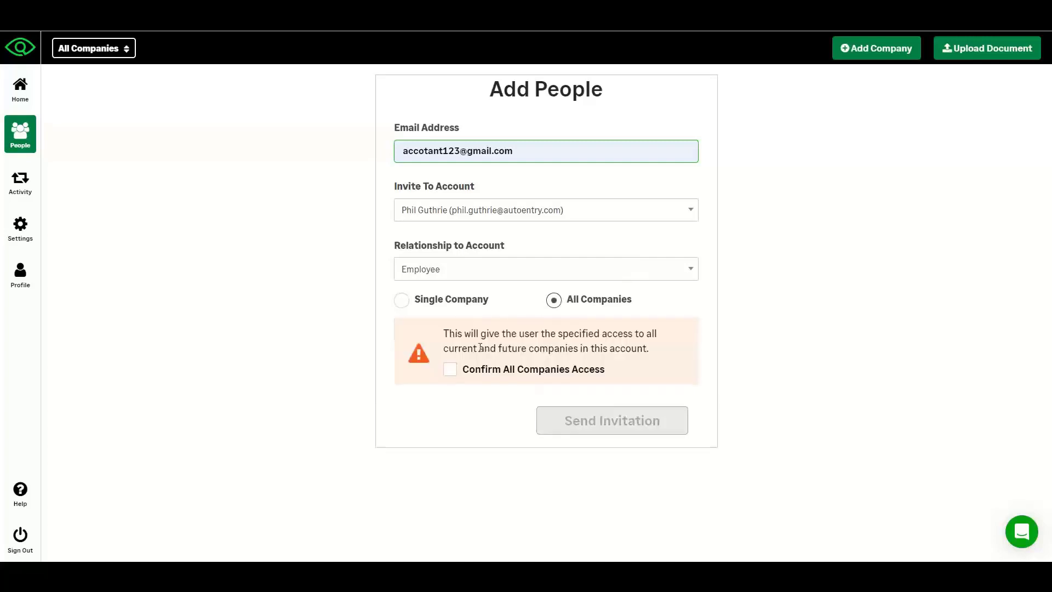
{"action": "left_click", "coordinate": [449, 369]}
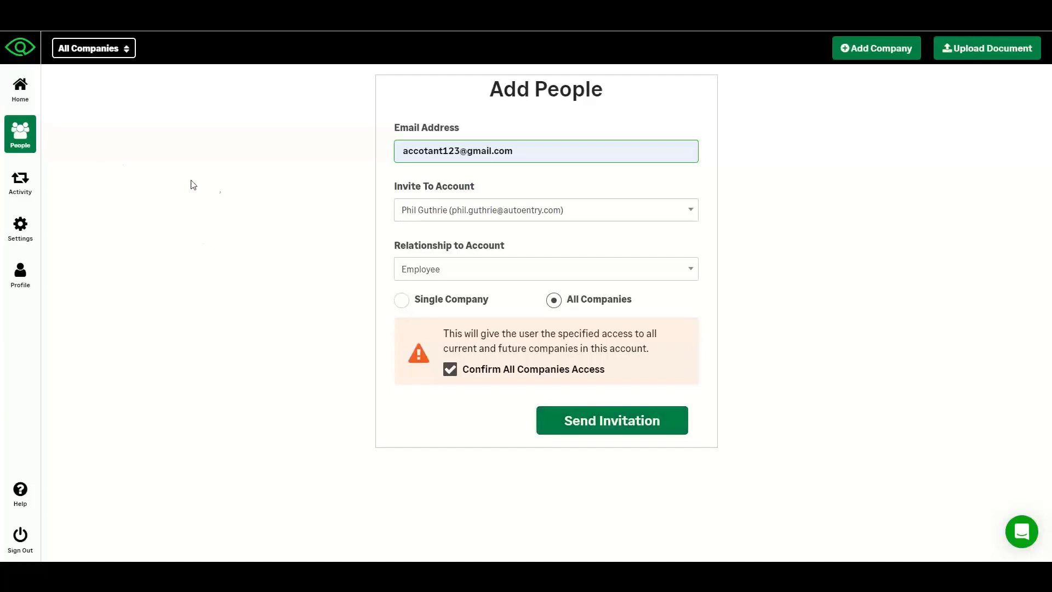
Step: Return to the companies overview and start a document upload for company ABC 9876 into the Purchases folder
{"action": "left_click", "coordinate": [13, 100]}
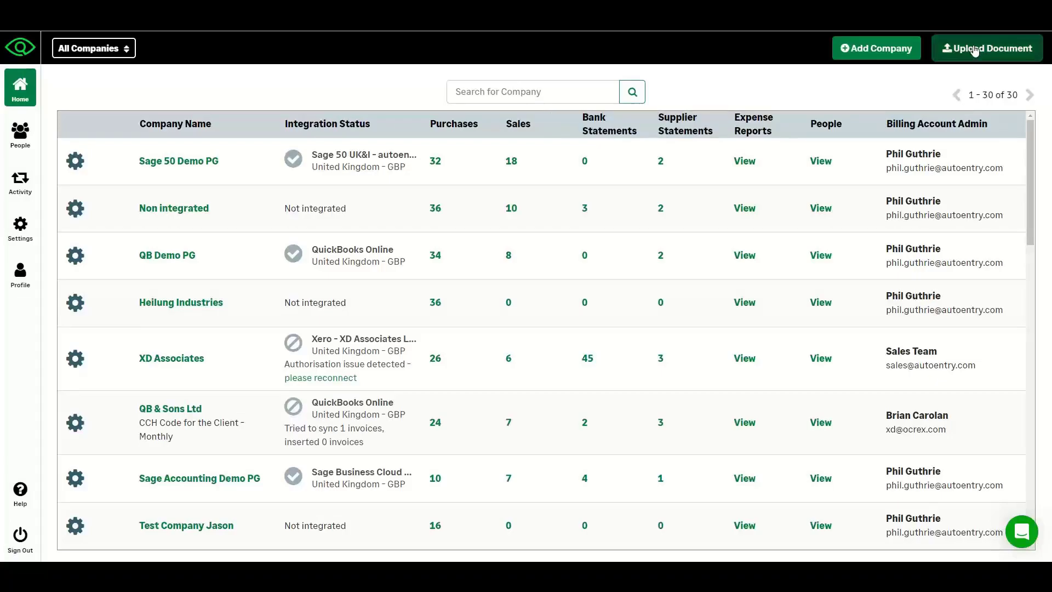
{"action": "left_click", "coordinate": [974, 49]}
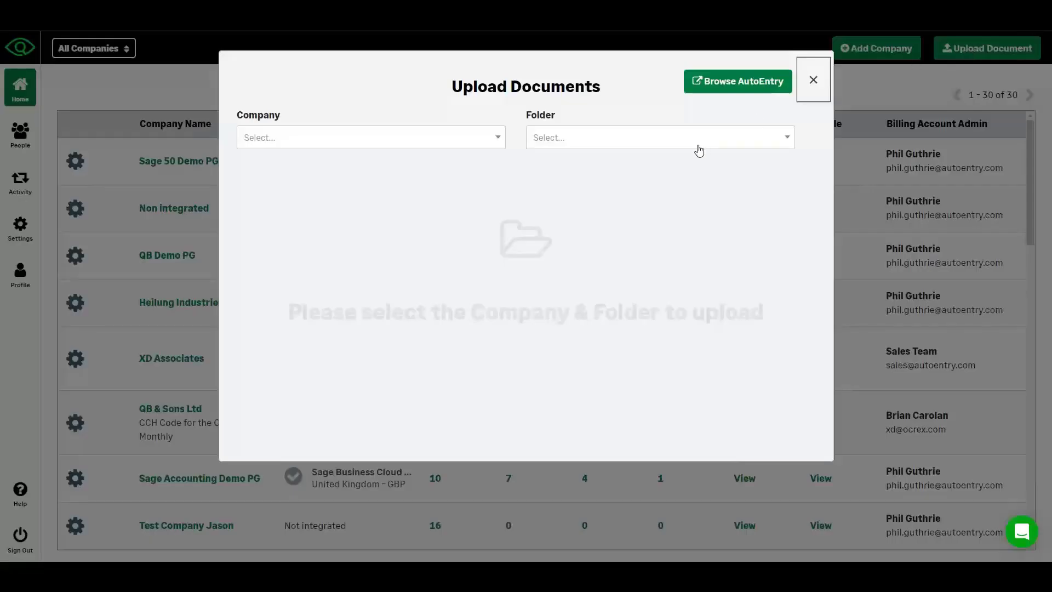
{"action": "left_click", "coordinate": [467, 145]}
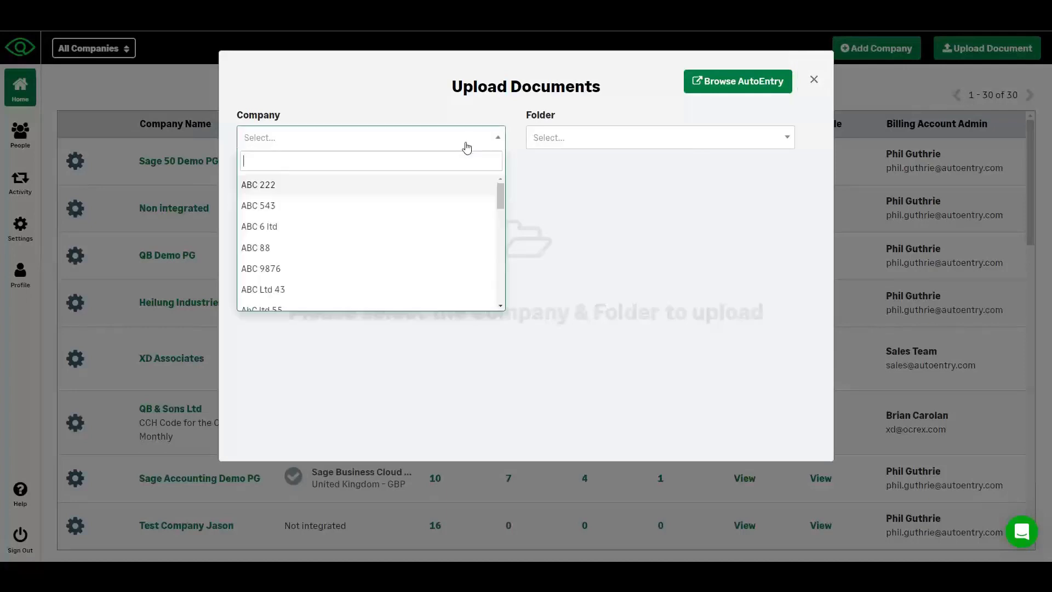
{"action": "left_click", "coordinate": [332, 269]}
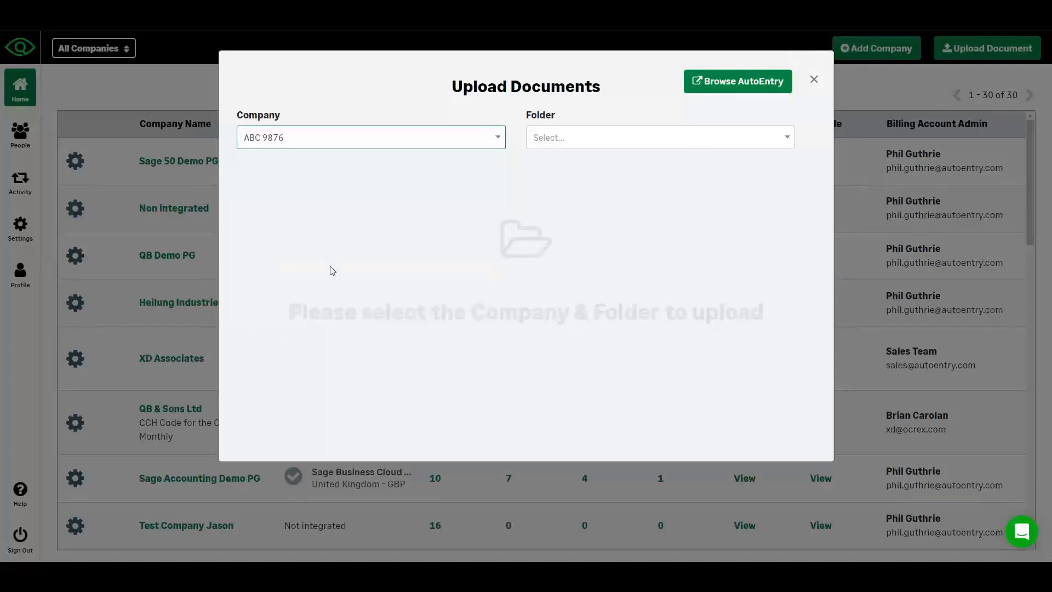
{"action": "left_click", "coordinate": [665, 139]}
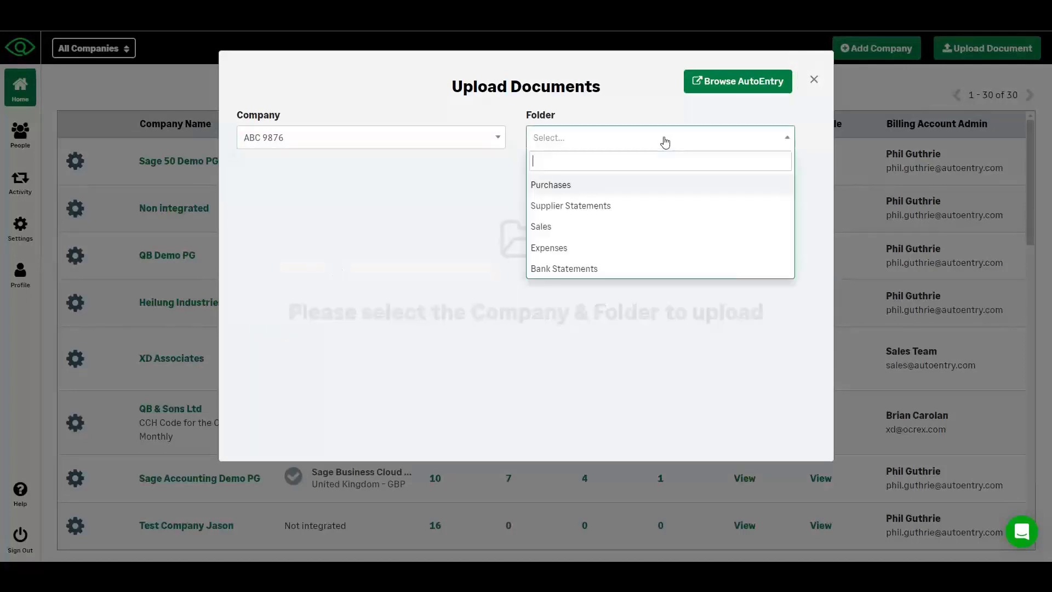
{"action": "left_click", "coordinate": [621, 184]}
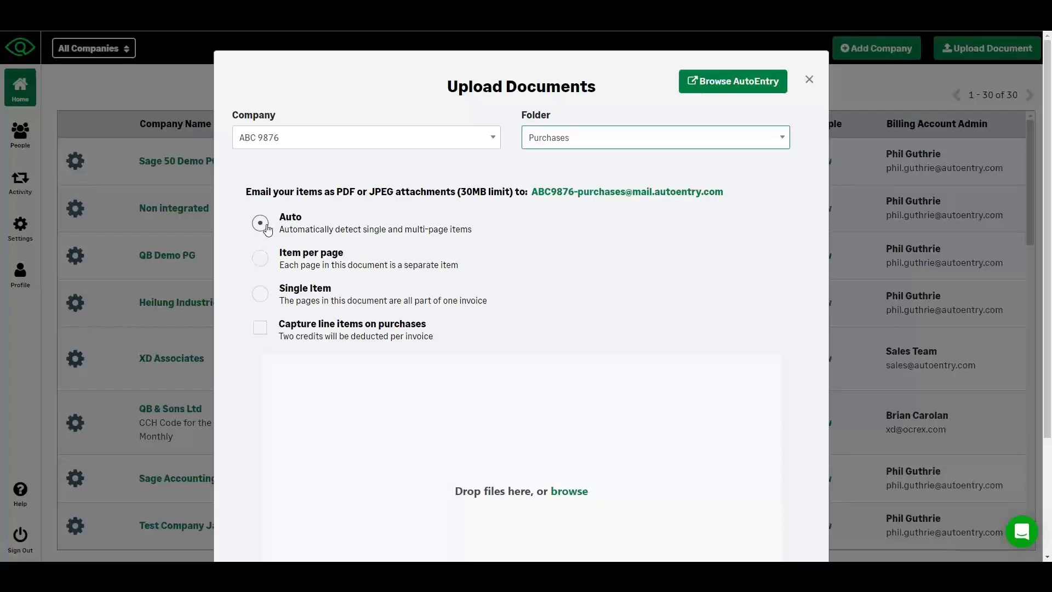
Step: Review the Purchases upload options, the file drop area and the mailbox address for emailing items
{"action": "scroll", "coordinate": [267, 229], "scroll_direction": "down", "scroll_amount": 2}
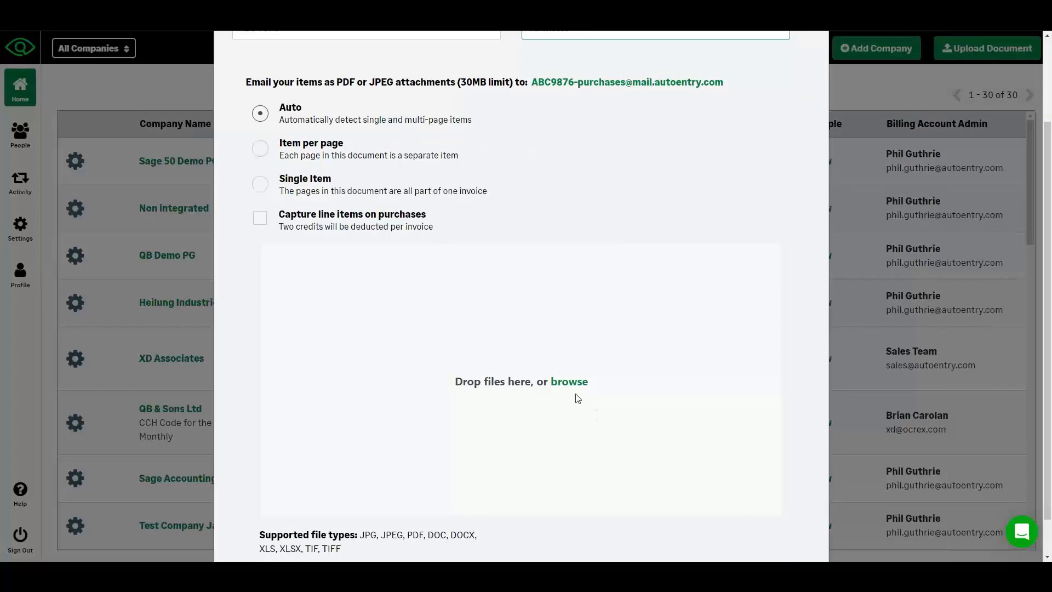
{"action": "scroll", "coordinate": [578, 399], "scroll_direction": "up", "scroll_amount": 2}
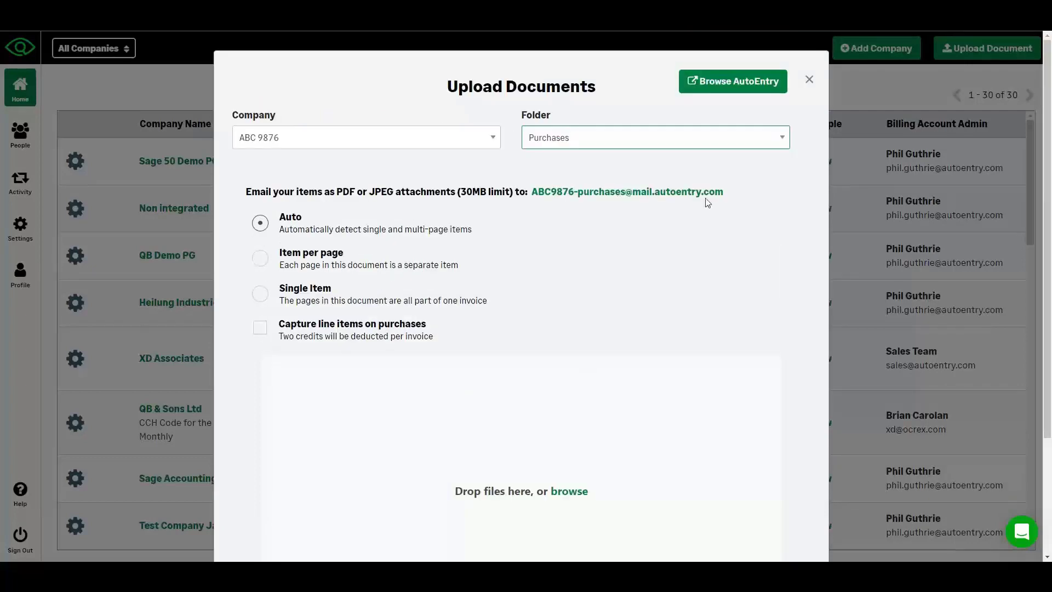
{"action": "left_click_drag", "start_coordinate": [735, 197], "coordinate": [530, 207]}
{"action": "left_click", "coordinate": [532, 207]}
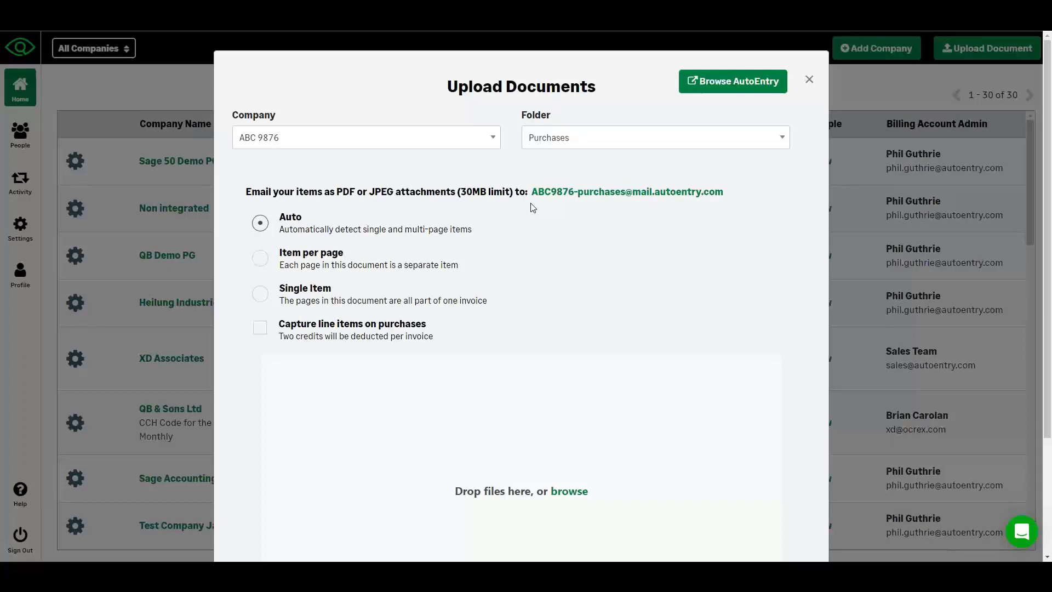
Step: Switch the upload folder for ABC 9876 to Sales, Supplier Statements and Bank Statements in turn to compare their upload options
{"action": "left_click", "coordinate": [590, 139]}
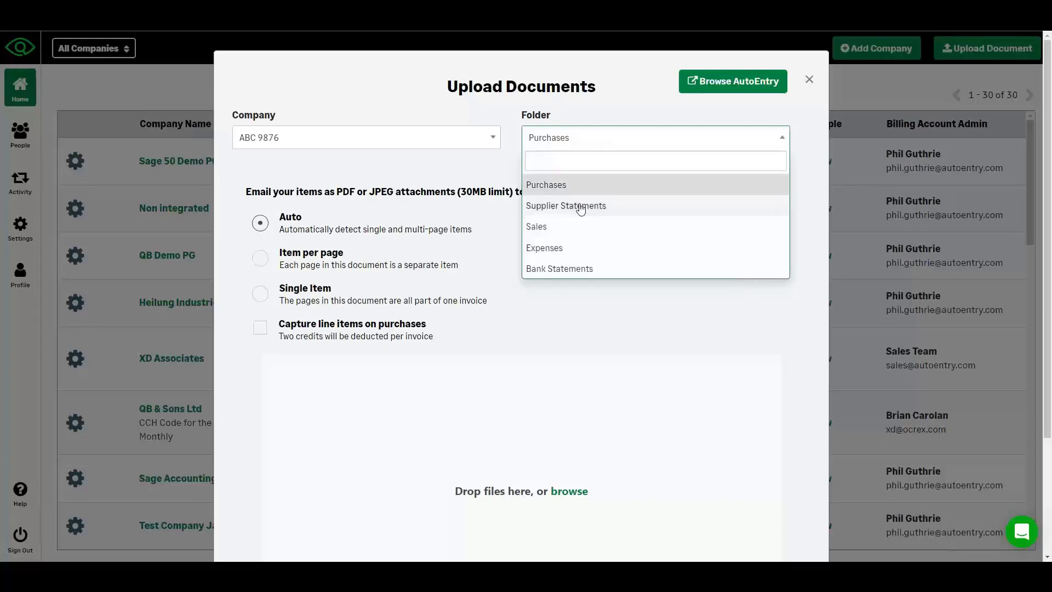
{"action": "left_click", "coordinate": [573, 233]}
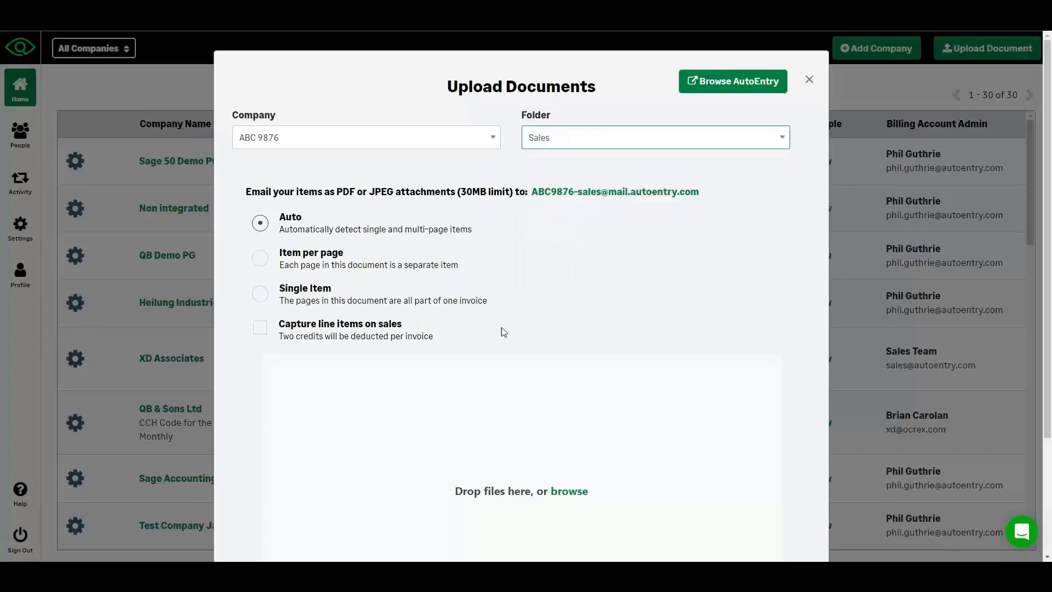
{"action": "left_click", "coordinate": [580, 141]}
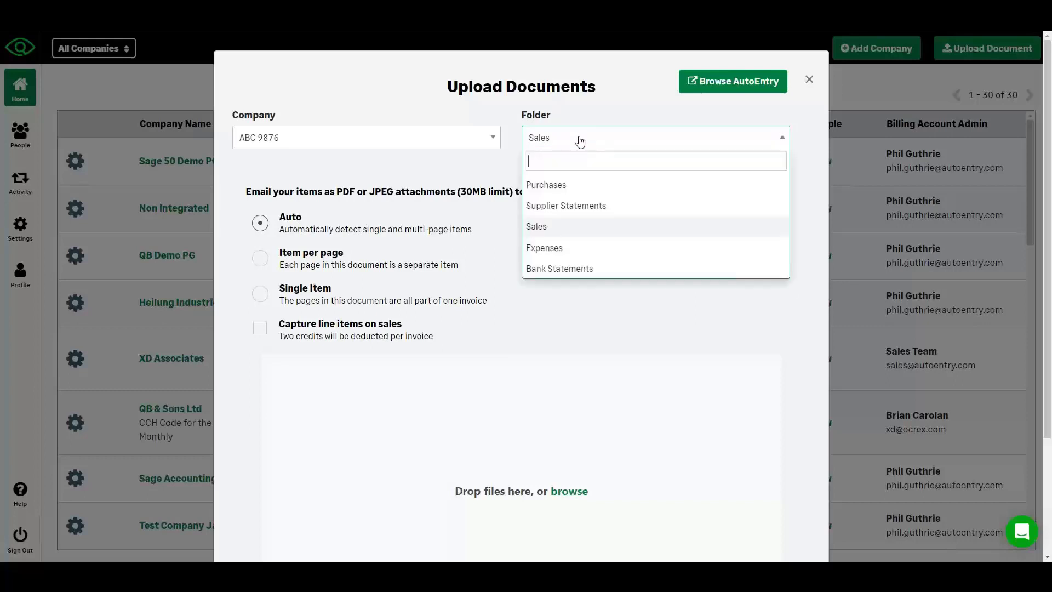
{"action": "left_click", "coordinate": [572, 207]}
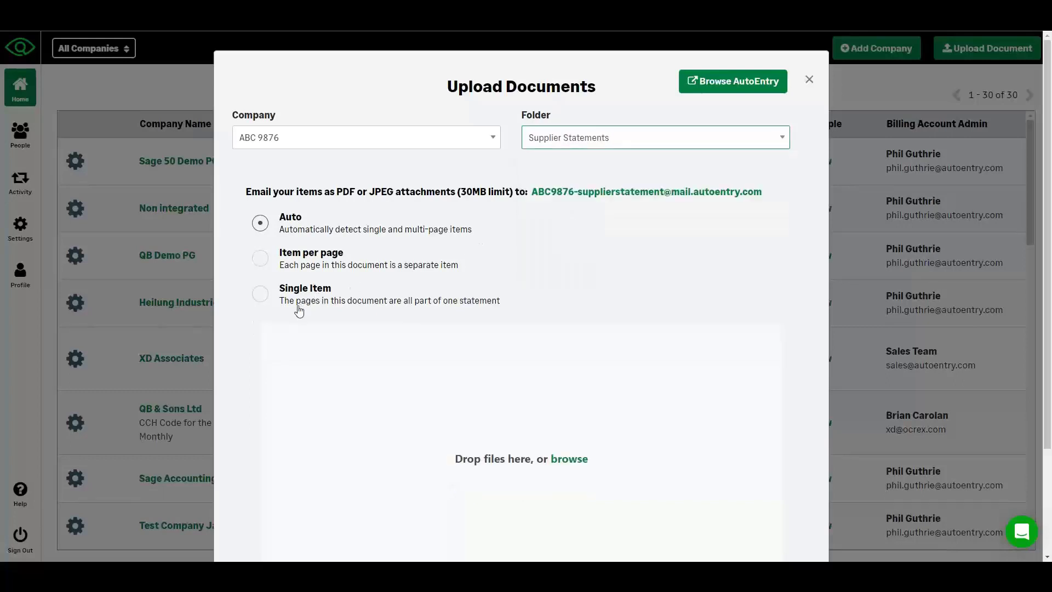
{"action": "left_click", "coordinate": [581, 141]}
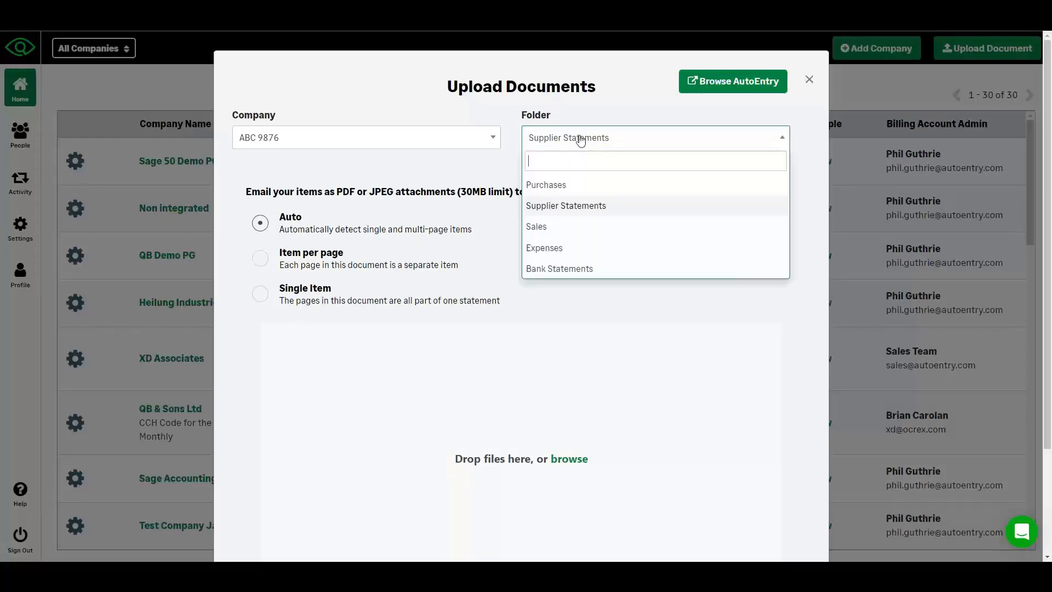
{"action": "left_click", "coordinate": [550, 269]}
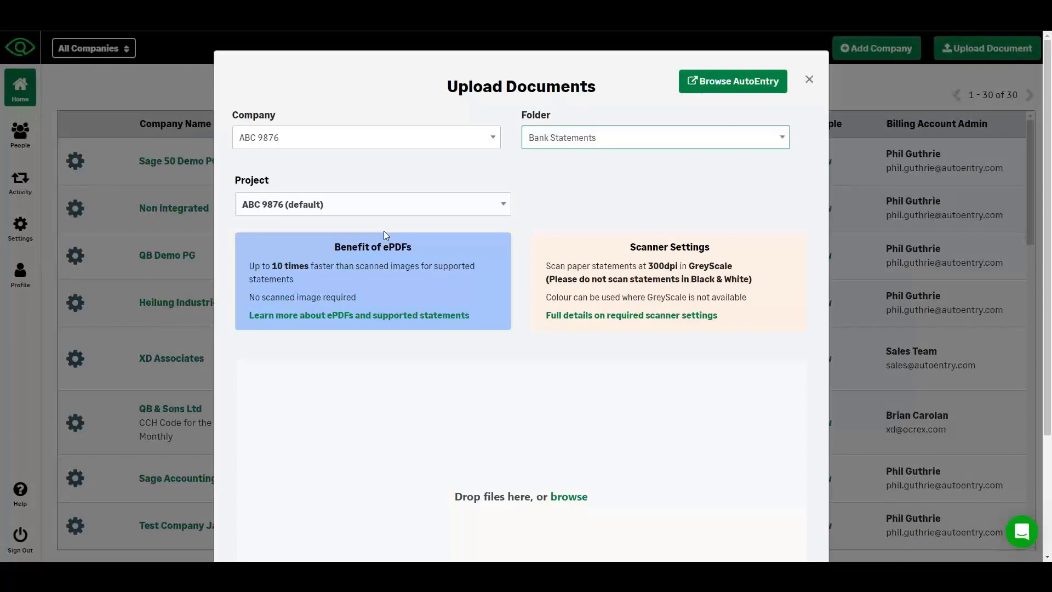
Step: Examine the project choices for bank statements and the new-project form, and leave the document upload without adding anything
{"action": "left_click", "coordinate": [281, 211]}
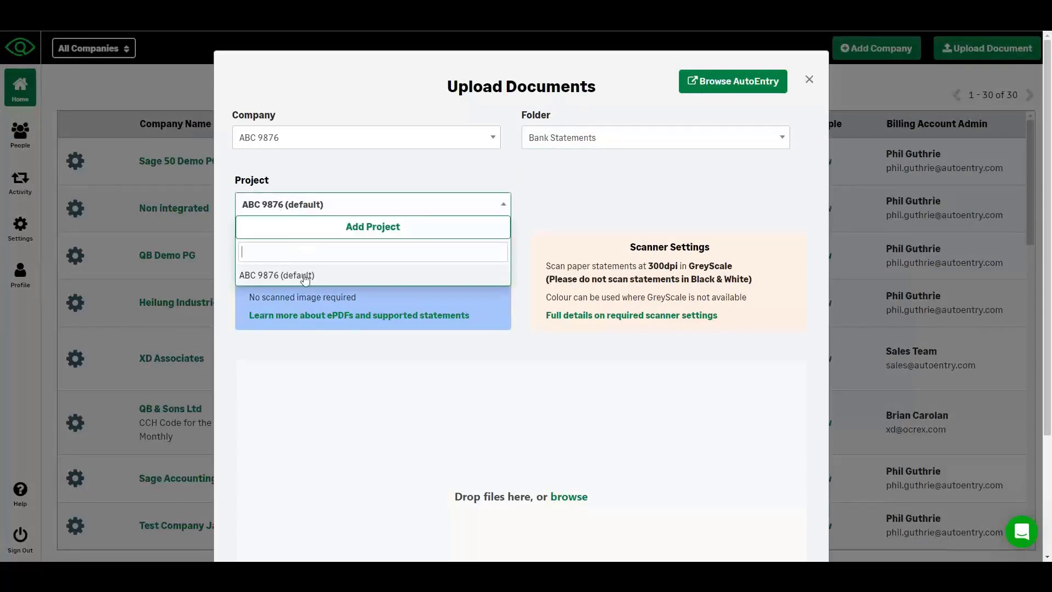
{"action": "left_click", "coordinate": [345, 227]}
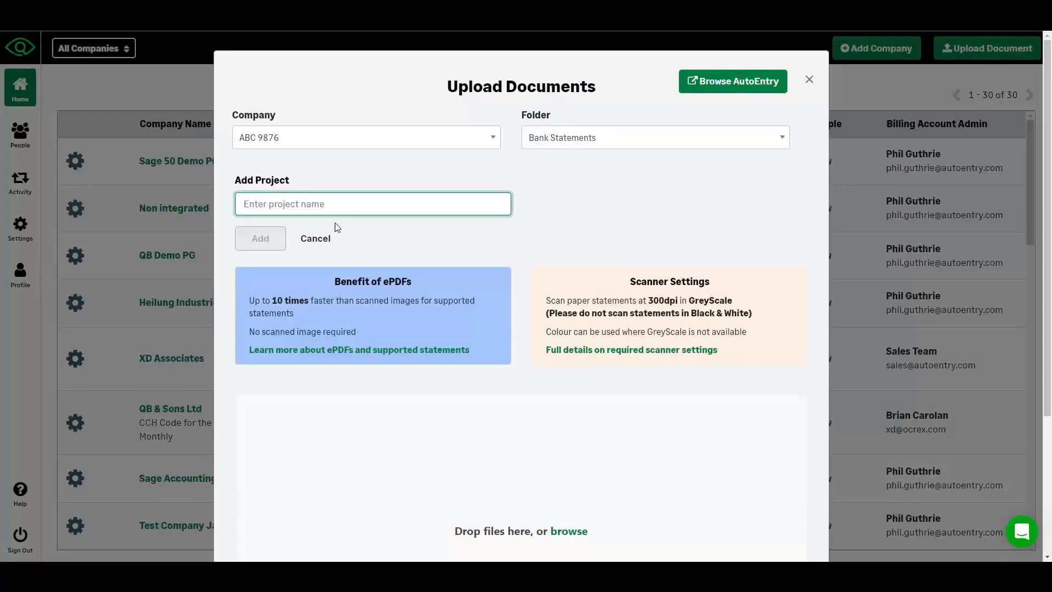
{"action": "left_click", "coordinate": [315, 239]}
{"action": "left_click", "coordinate": [289, 218]}
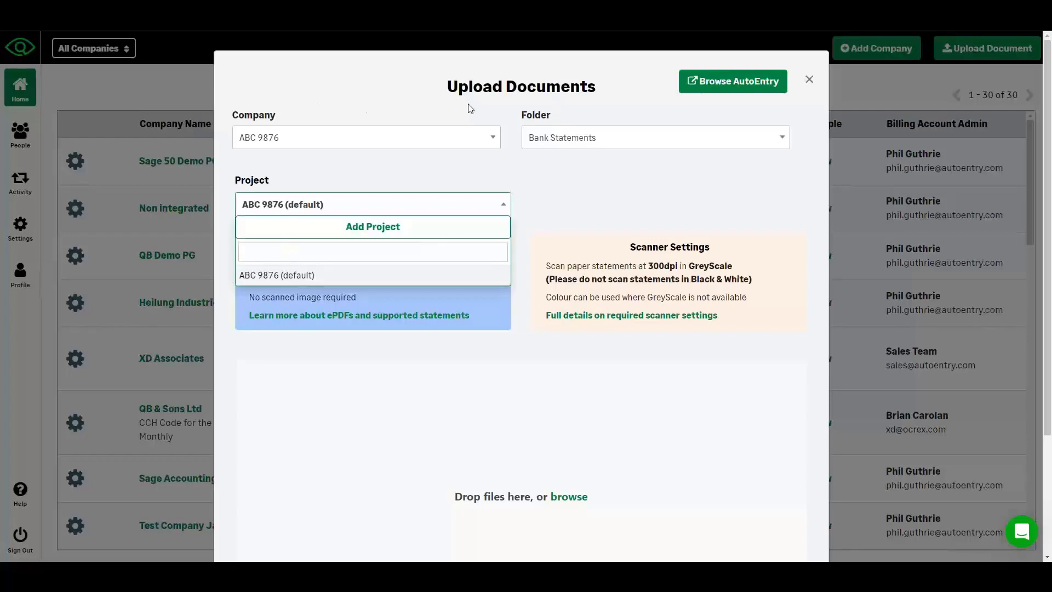
{"action": "left_click", "coordinate": [809, 81]}
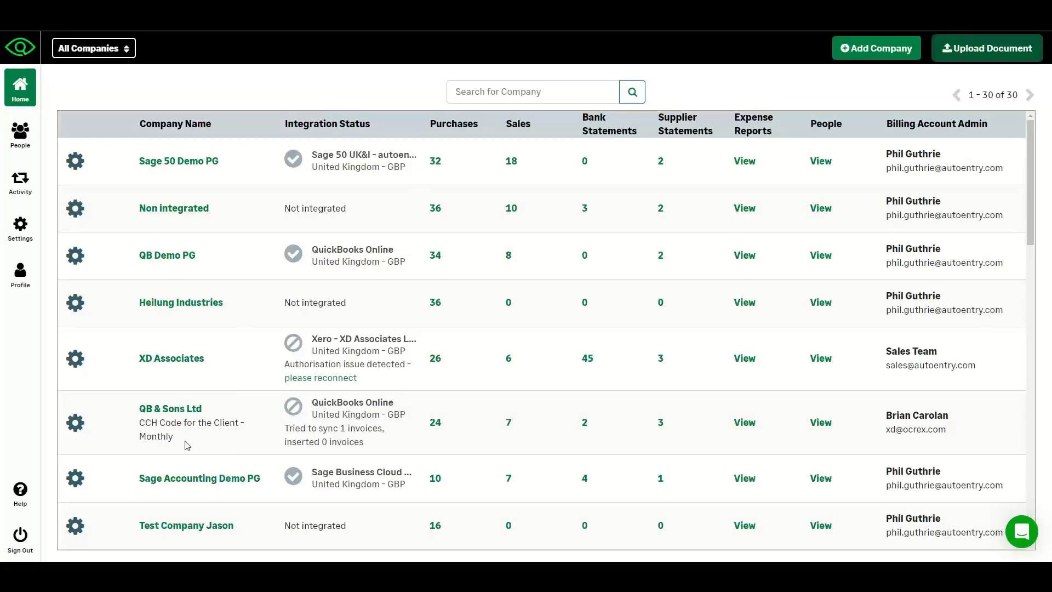
Step: Open the Purchases inbox of the company Sage Accounting Demo PG and bring up its last invoices
{"action": "left_click", "coordinate": [189, 480]}
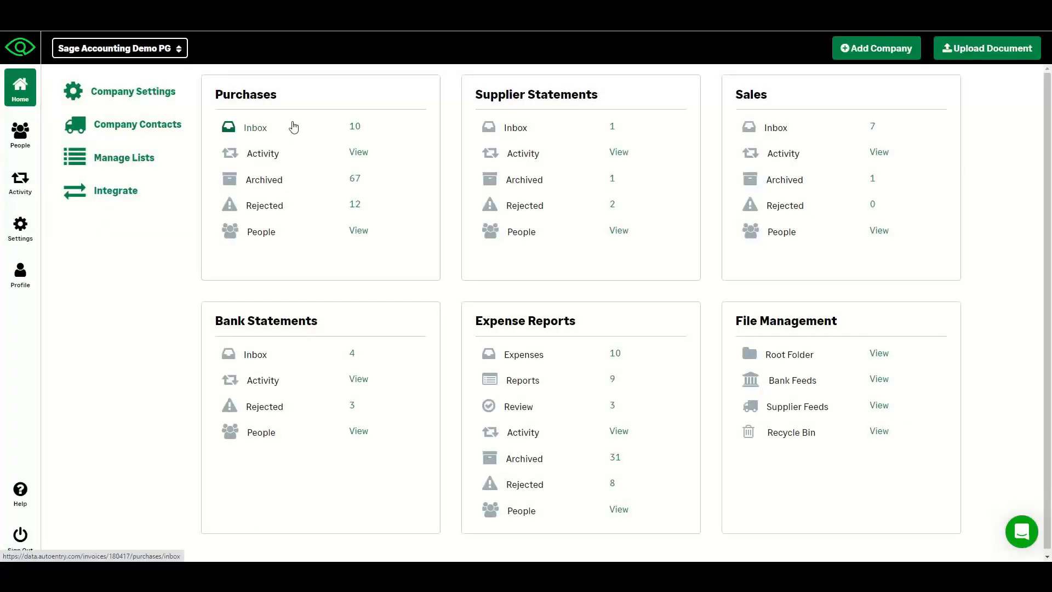
{"action": "left_click", "coordinate": [262, 129]}
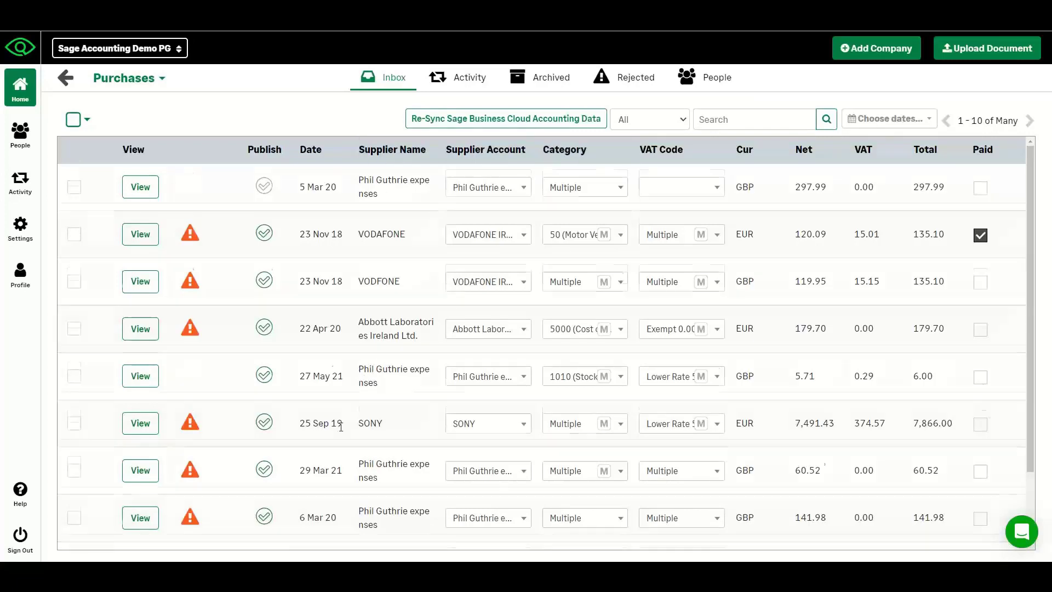
{"action": "scroll", "coordinate": [341, 426], "scroll_direction": "down", "scroll_amount": 2}
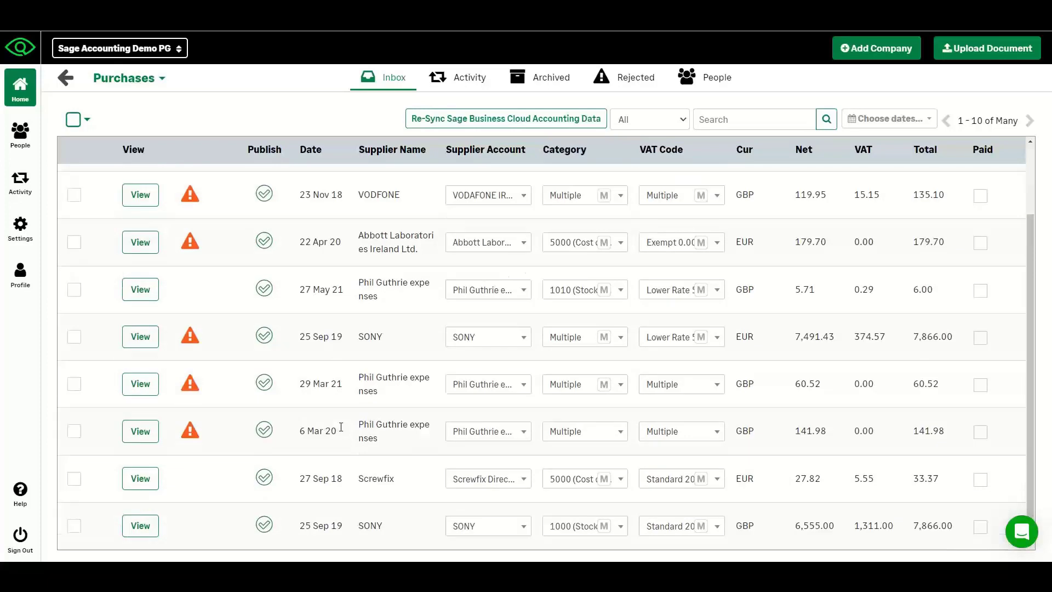
Step: Check the supplier account choices for the Screwfix invoice and set its category to 5020 (Cost of Sales - Materials)
{"action": "left_click", "coordinate": [485, 487]}
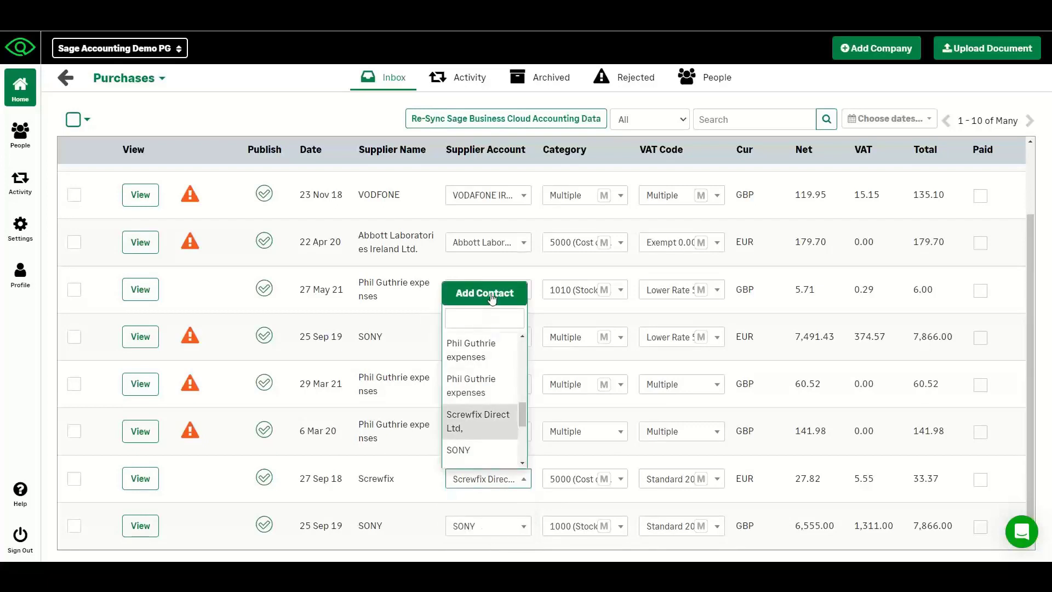
{"action": "left_click", "coordinate": [579, 477]}
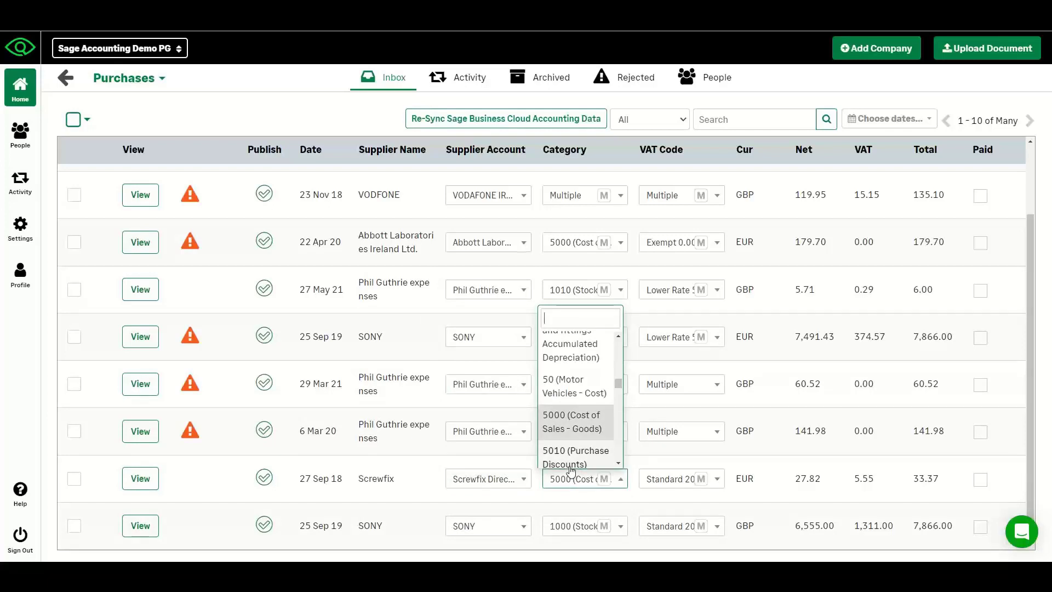
{"action": "scroll", "coordinate": [570, 466], "scroll_direction": "down", "scroll_amount": 1}
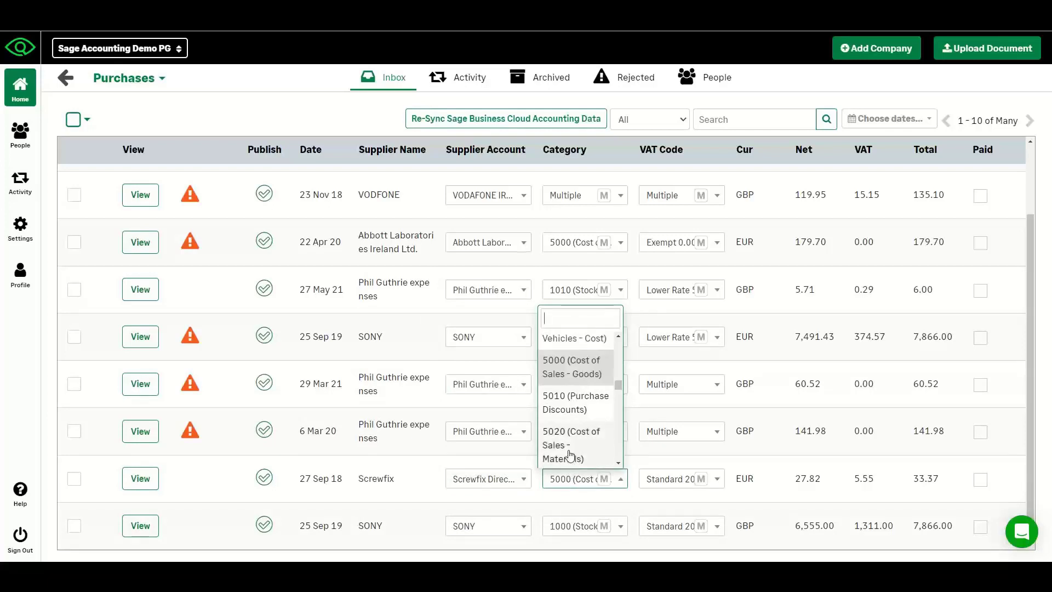
{"action": "left_click", "coordinate": [570, 456]}
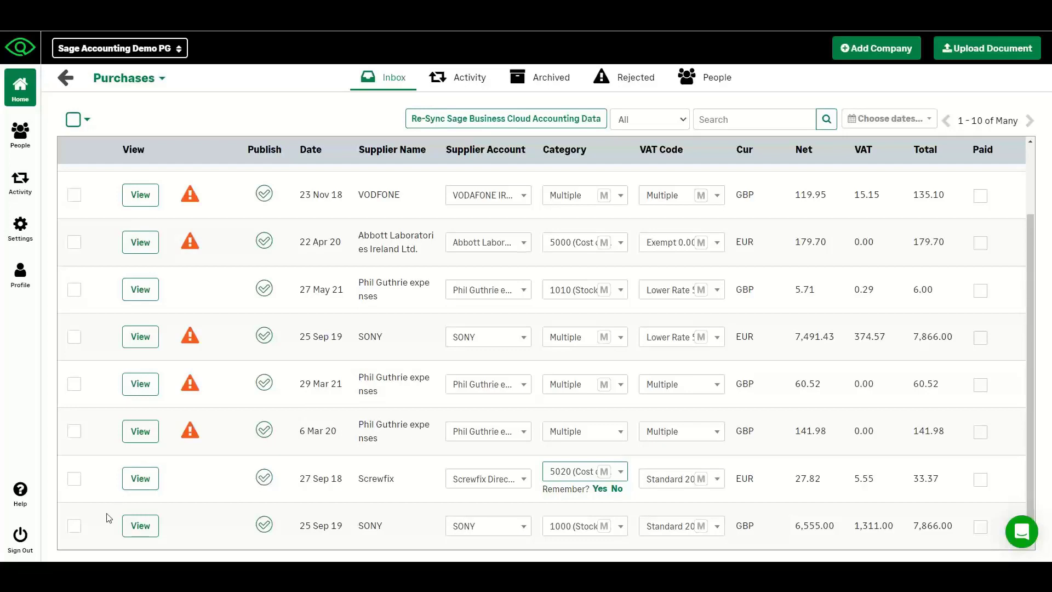
Step: Open the GBP SONY invoice dated 25 Sep 19 and review its category and line items
{"action": "left_click", "coordinate": [131, 527]}
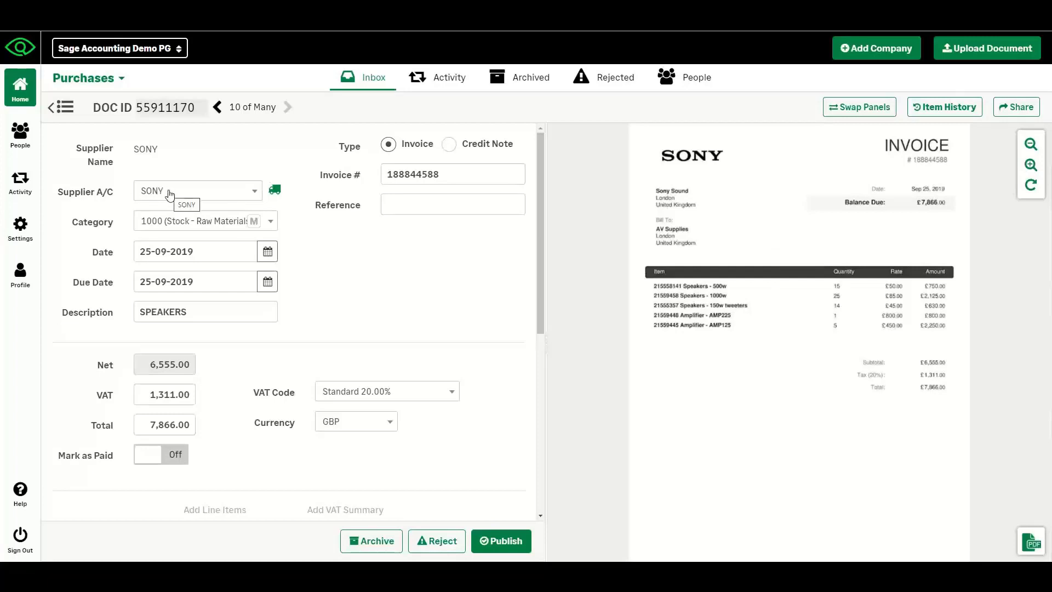
{"action": "left_click", "coordinate": [186, 225]}
{"action": "left_click", "coordinate": [184, 223]}
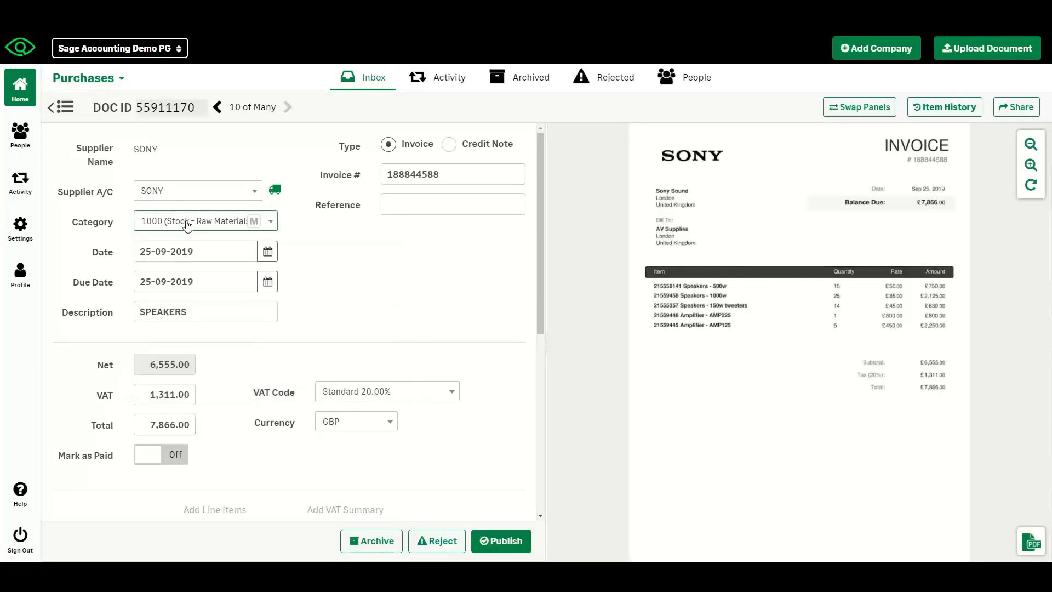
{"action": "scroll", "coordinate": [399, 400], "scroll_direction": "down", "scroll_amount": 4}
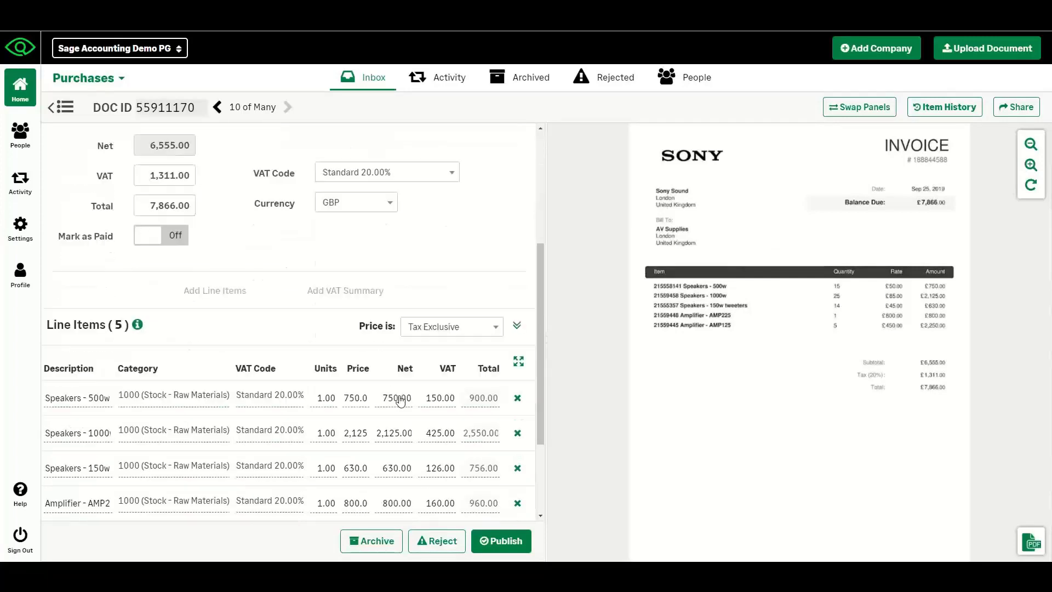
{"action": "scroll", "coordinate": [397, 397], "scroll_direction": "down", "scroll_amount": 1}
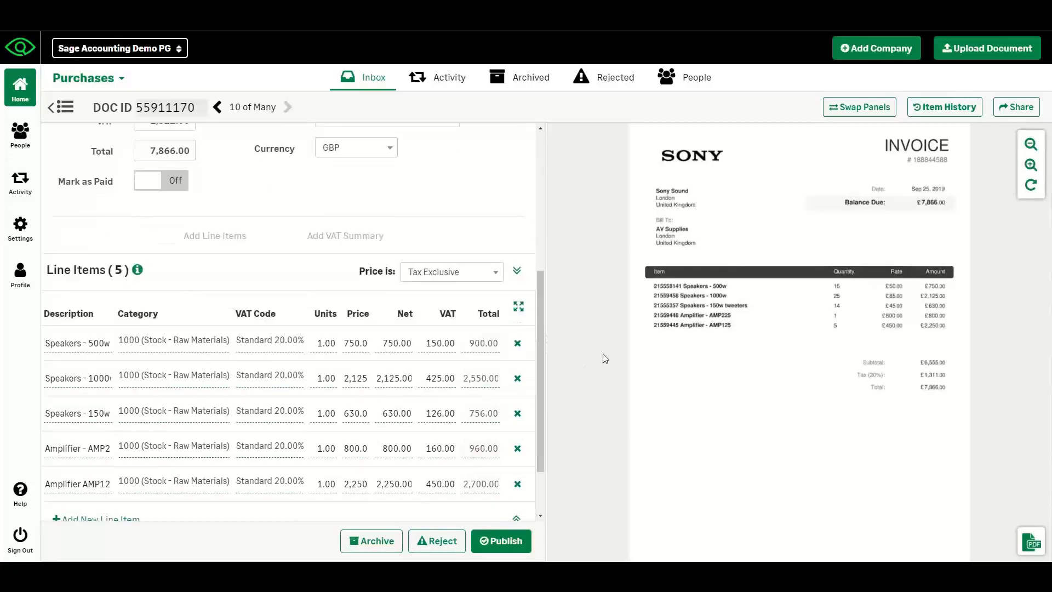
Step: Set the category of the Speakers - 1000 line item to 5000 (Cost of Sales - Goods) and have it remembered
{"action": "left_click", "coordinate": [200, 378]}
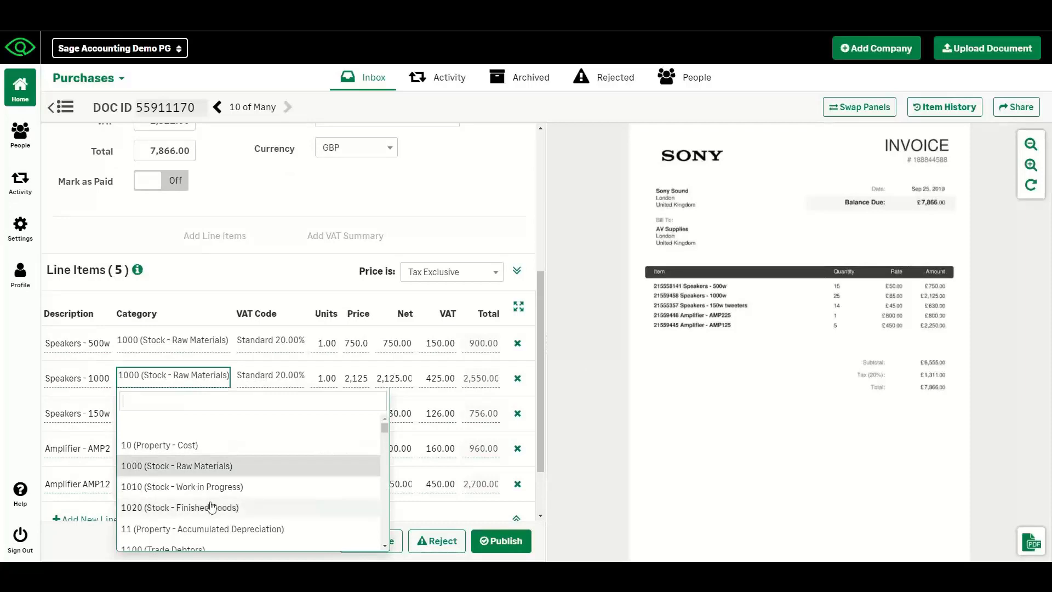
{"action": "type", "text": "500"}
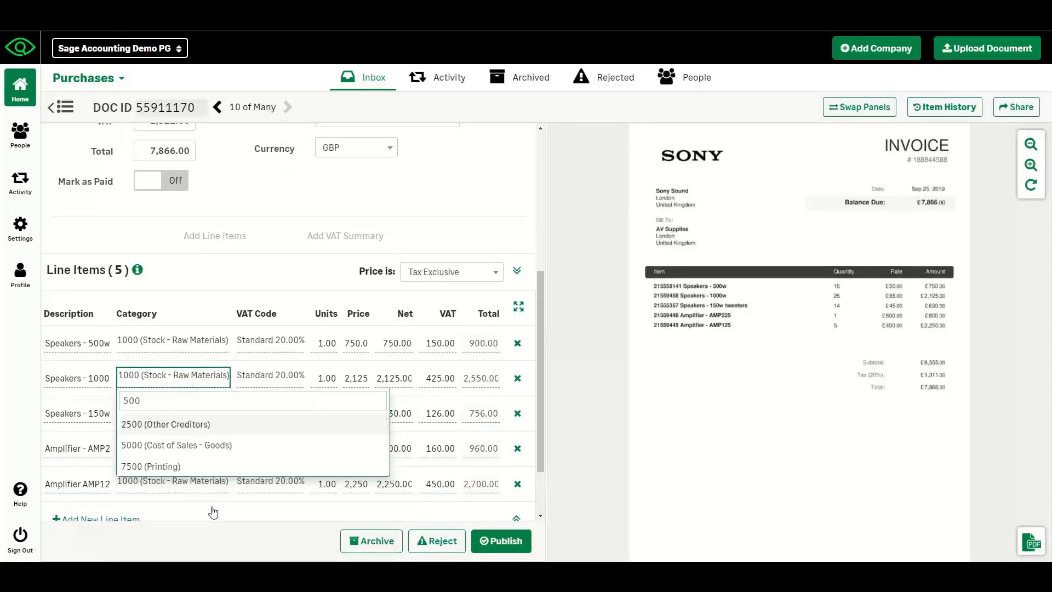
{"action": "left_click", "coordinate": [203, 446]}
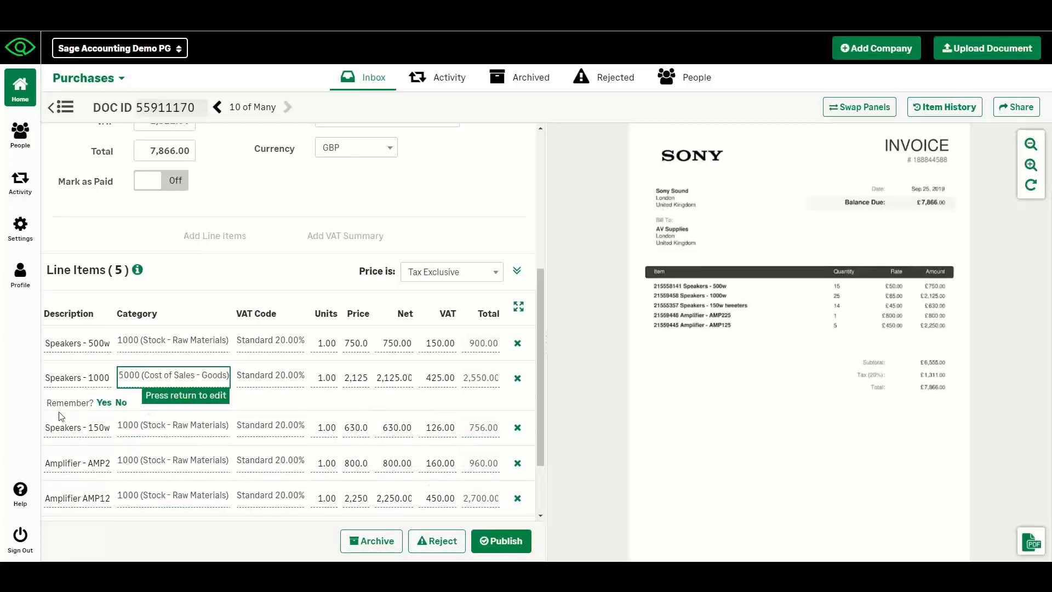
{"action": "left_click", "coordinate": [104, 404]}
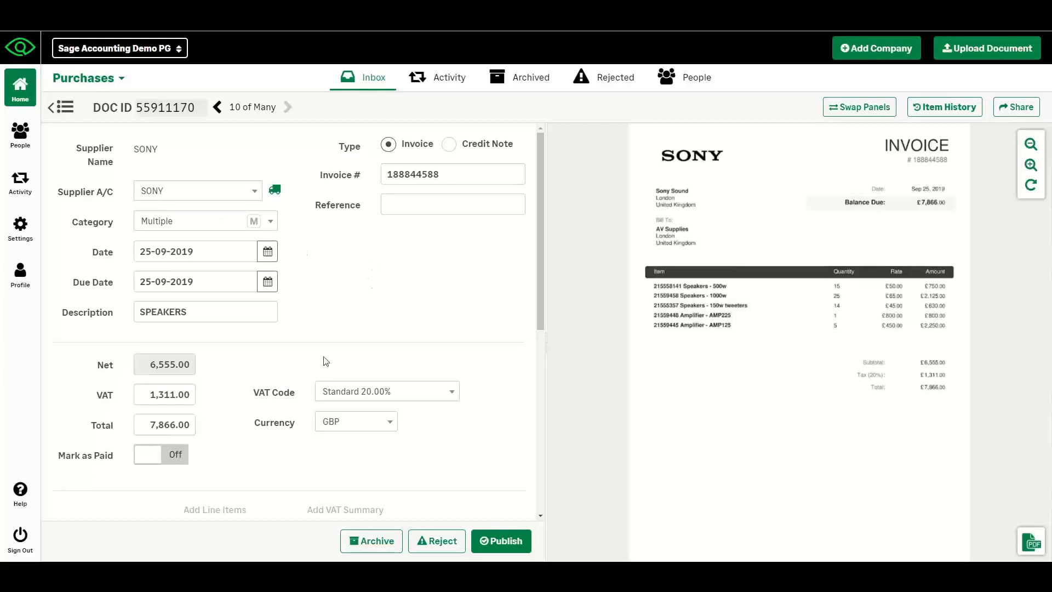
Step: Set the SONY invoice's currency to EUR
{"action": "left_click", "coordinate": [353, 433]}
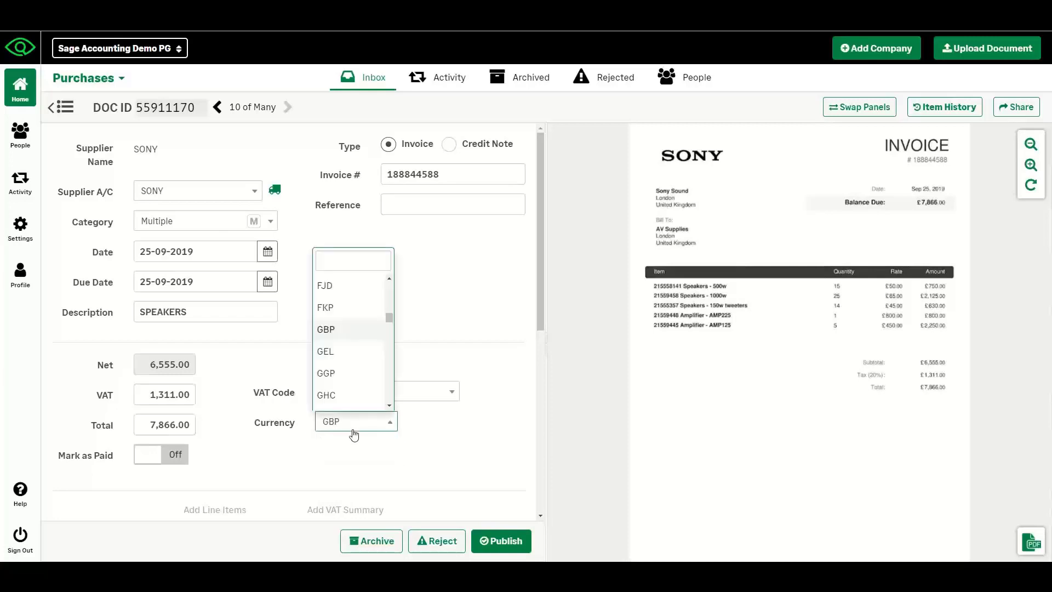
{"action": "type", "text": "eur"}
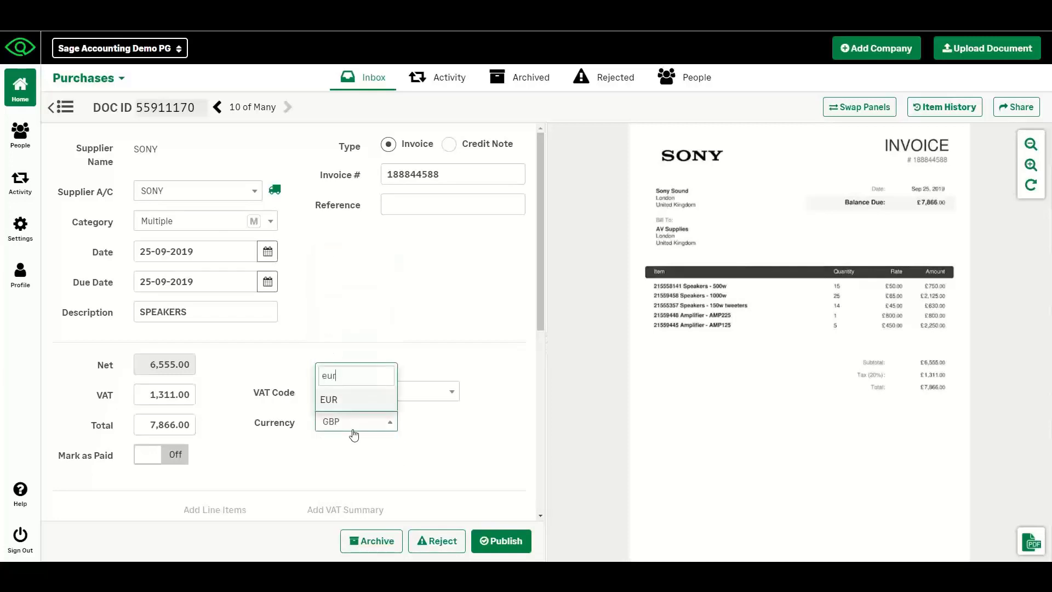
{"action": "left_click", "coordinate": [346, 400]}
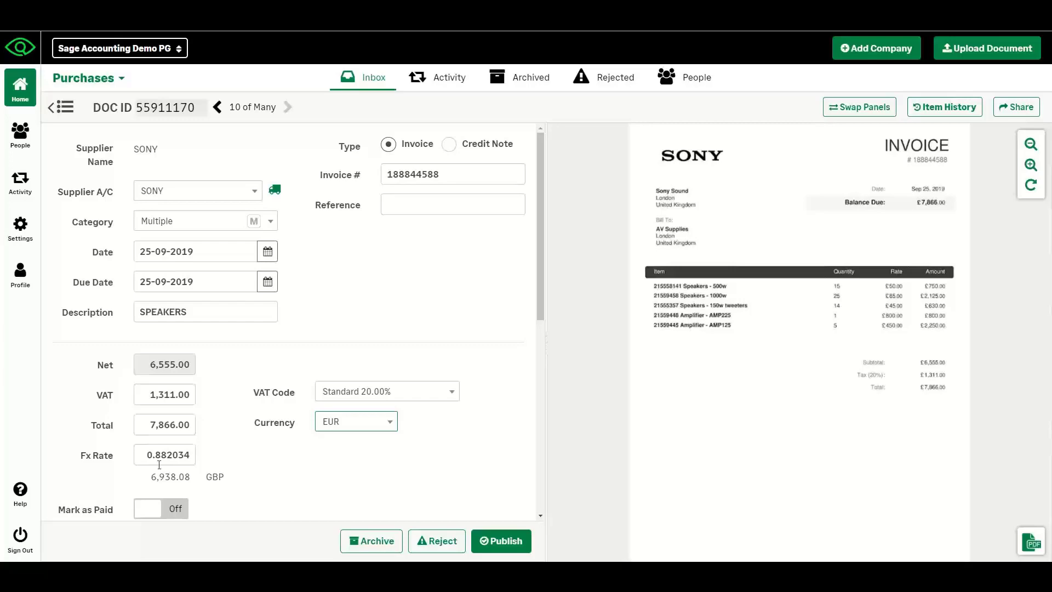
Step: Mark the SONY invoice as paid and keep Bank Account (1200) as the payment account
{"action": "left_click", "coordinate": [177, 510]}
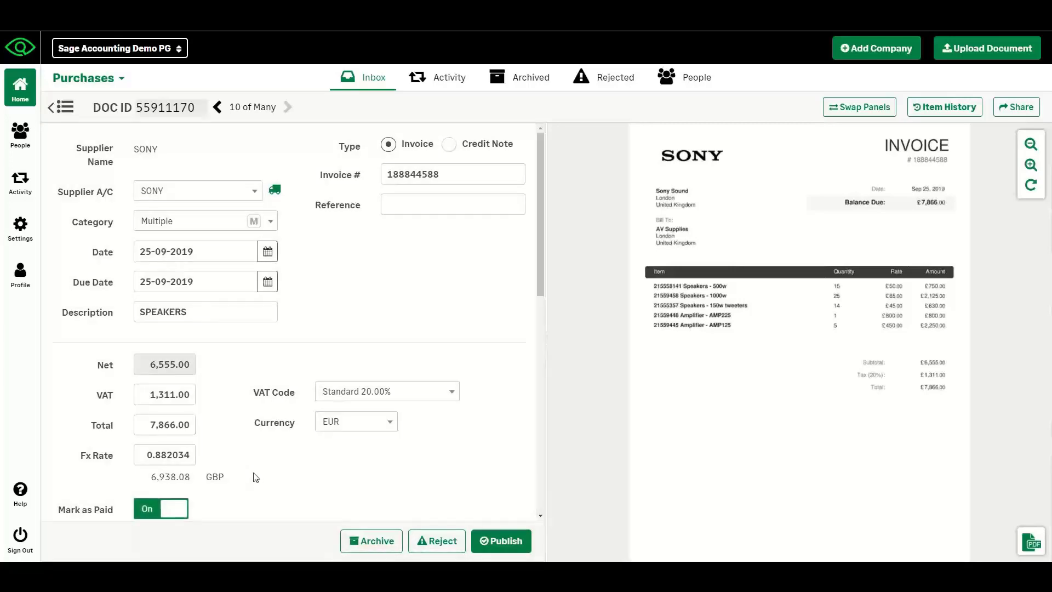
{"action": "scroll", "coordinate": [256, 478], "scroll_direction": "down", "scroll_amount": 4}
{"action": "left_click", "coordinate": [203, 344]}
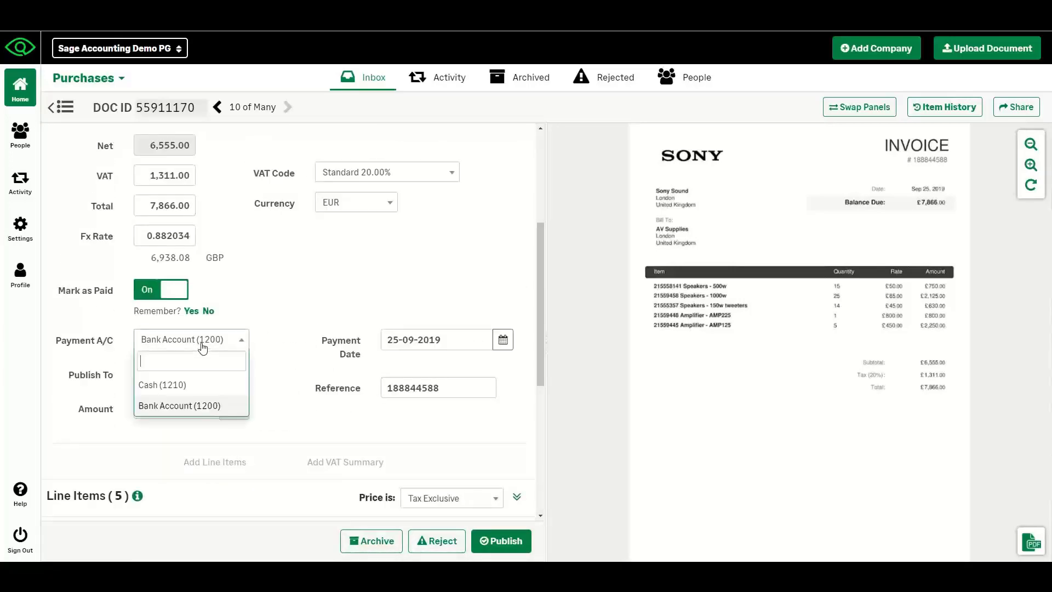
{"action": "left_click", "coordinate": [192, 347]}
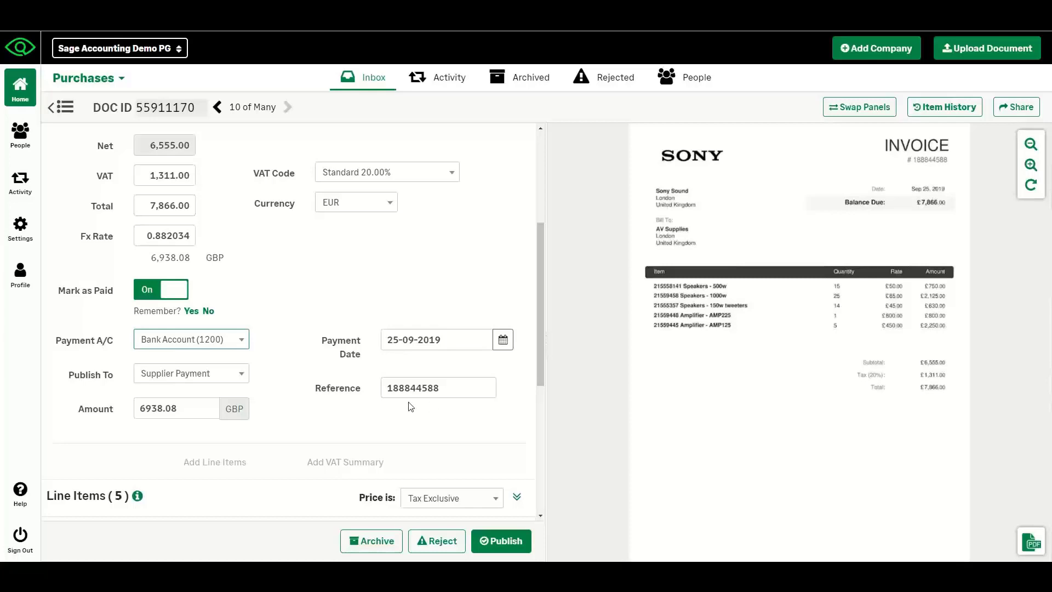
Step: Open the supplier settings for SONY from the invoice and turn on Capture Line Items
{"action": "scroll", "coordinate": [411, 405], "scroll_direction": "up", "scroll_amount": 4}
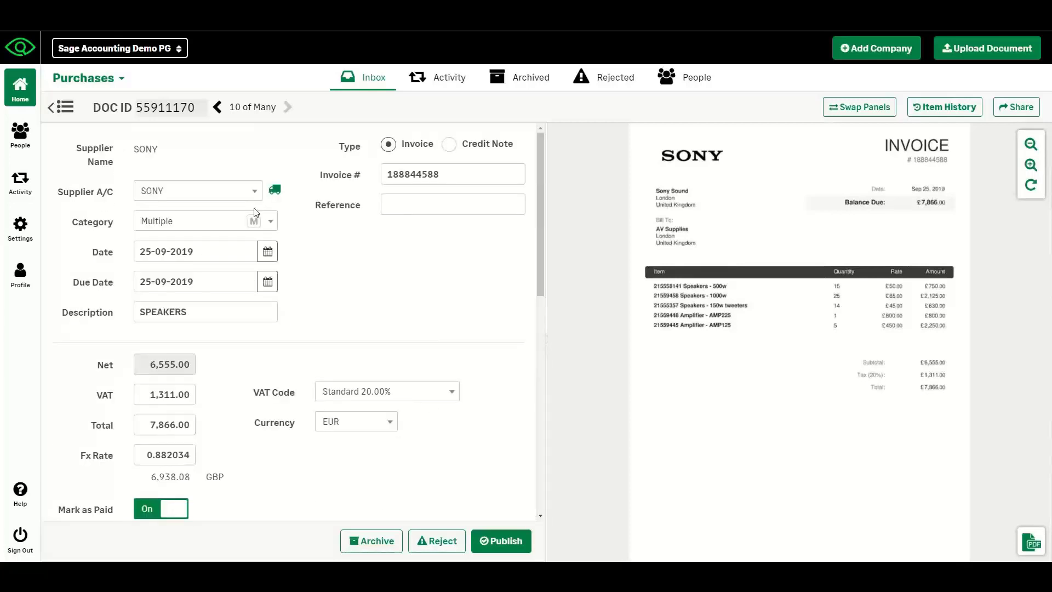
{"action": "left_click", "coordinate": [275, 190]}
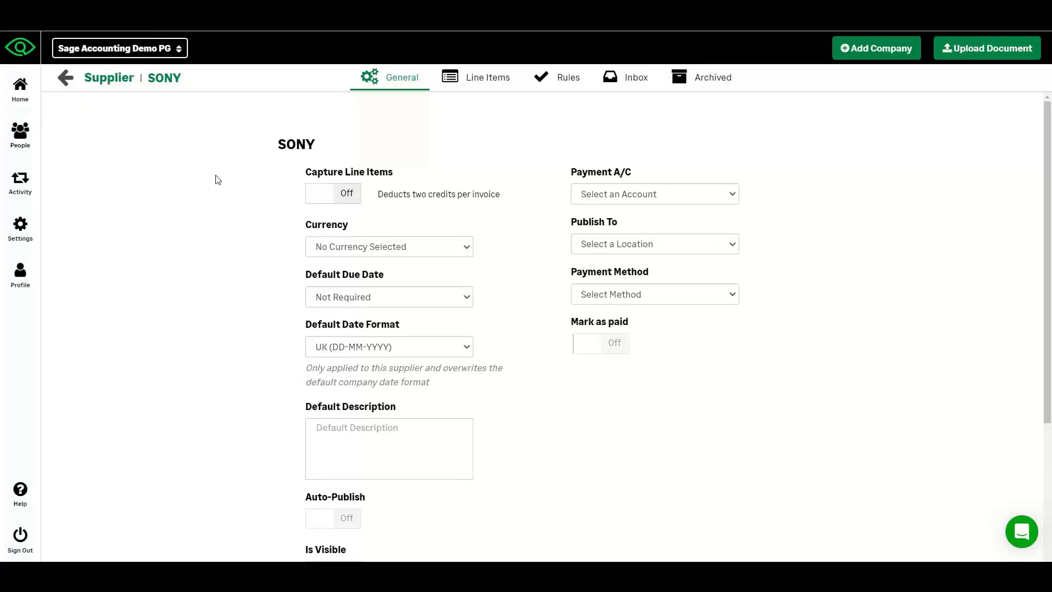
{"action": "left_click", "coordinate": [355, 194]}
Step: Add an empty remembered VAT / Category entry to the SONY supplier settings
{"action": "scroll", "coordinate": [289, 310], "scroll_direction": "down", "scroll_amount": 5}
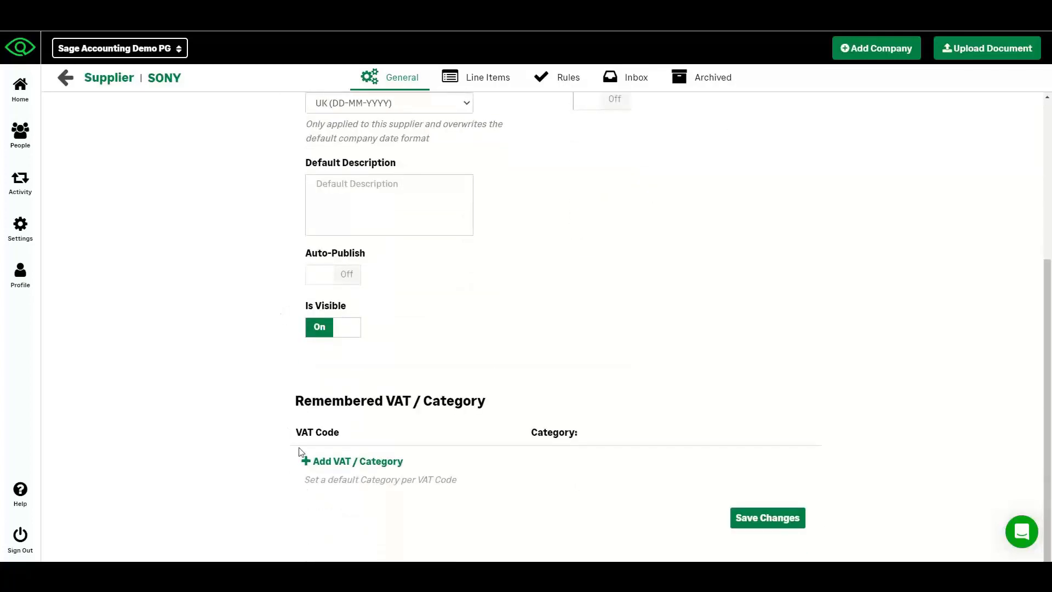
{"action": "left_click", "coordinate": [335, 463]}
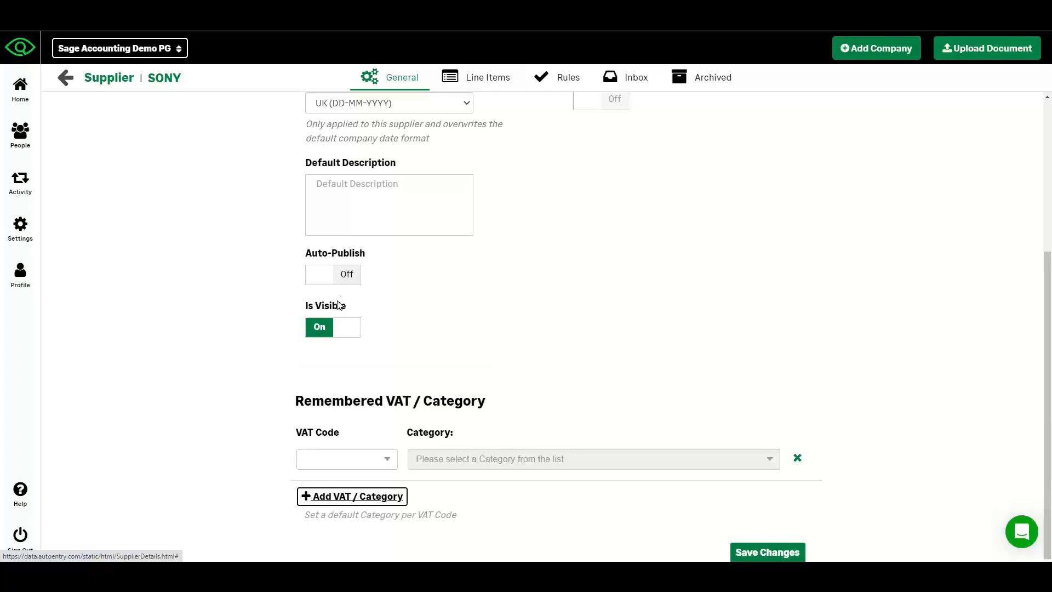
Step: Leave the SONY supplier settings and open the TNT EXPRESS statement from the Supplier Statements inbox
{"action": "scroll", "coordinate": [339, 301], "scroll_direction": "up", "scroll_amount": 5}
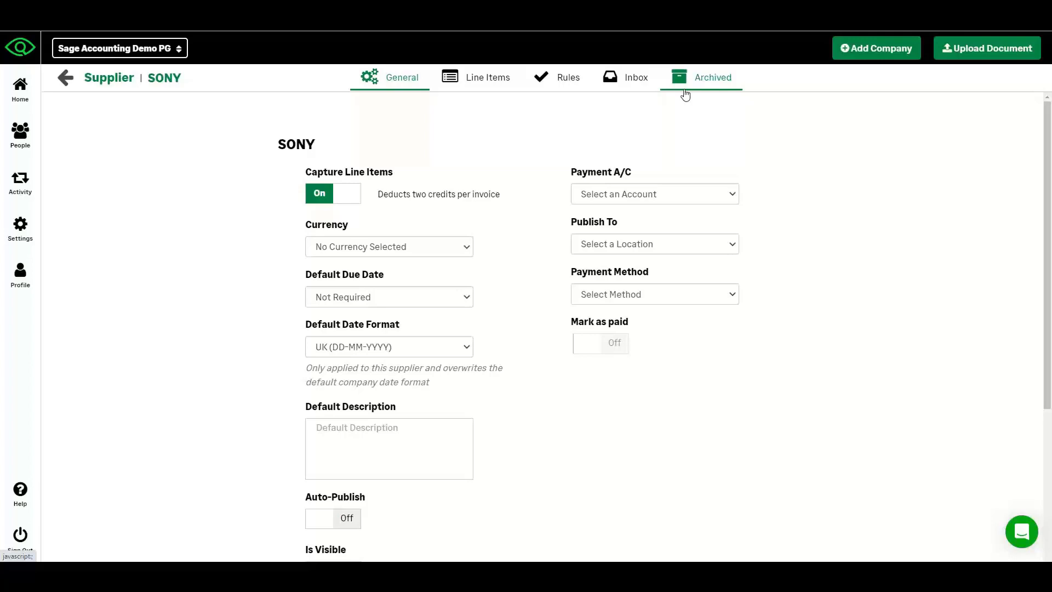
{"action": "left_click", "coordinate": [61, 81]}
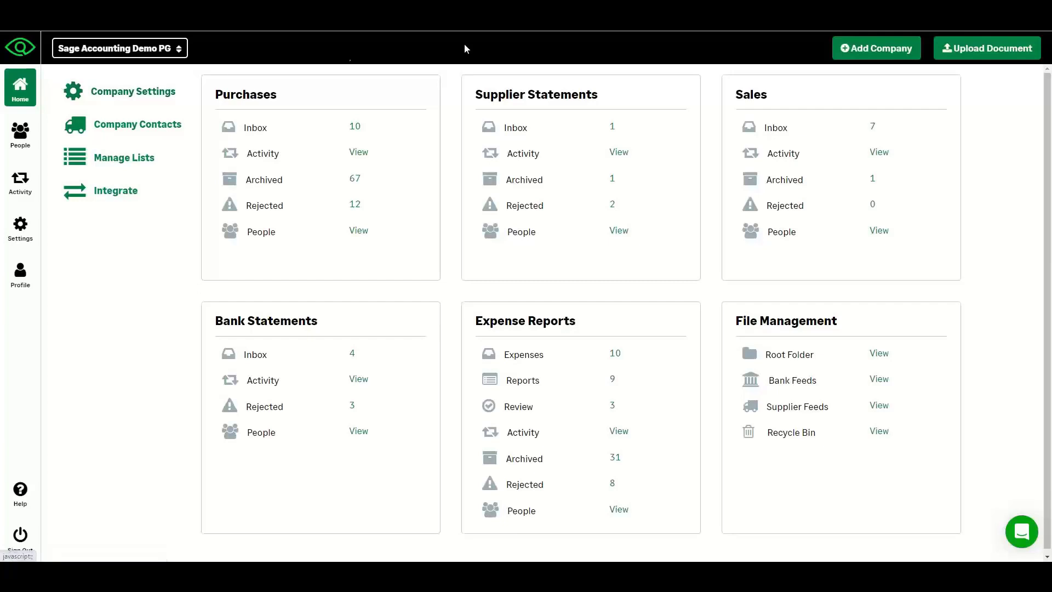
{"action": "left_click", "coordinate": [496, 129]}
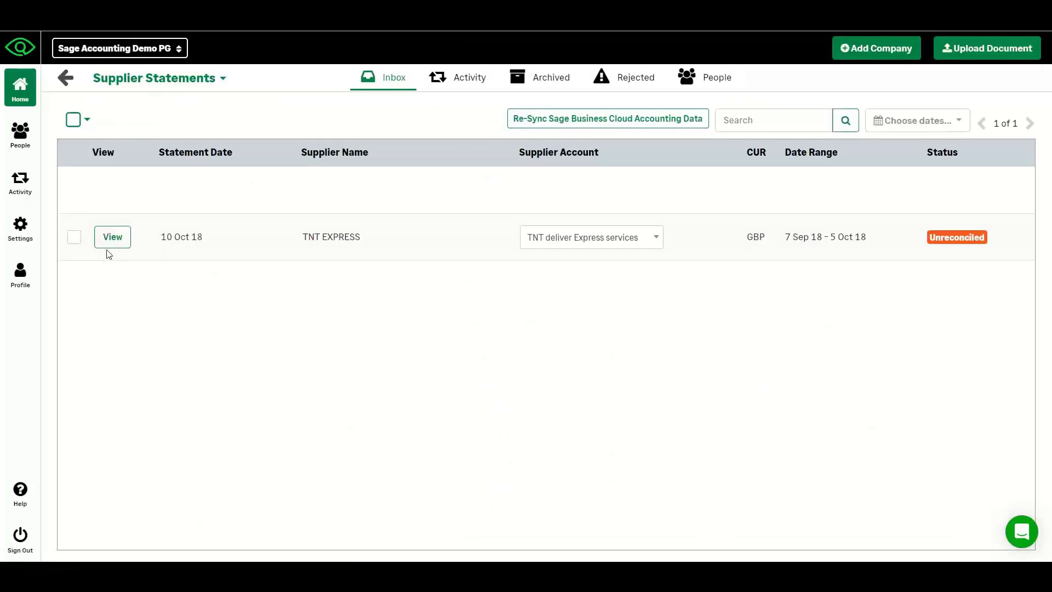
{"action": "left_click", "coordinate": [115, 238]}
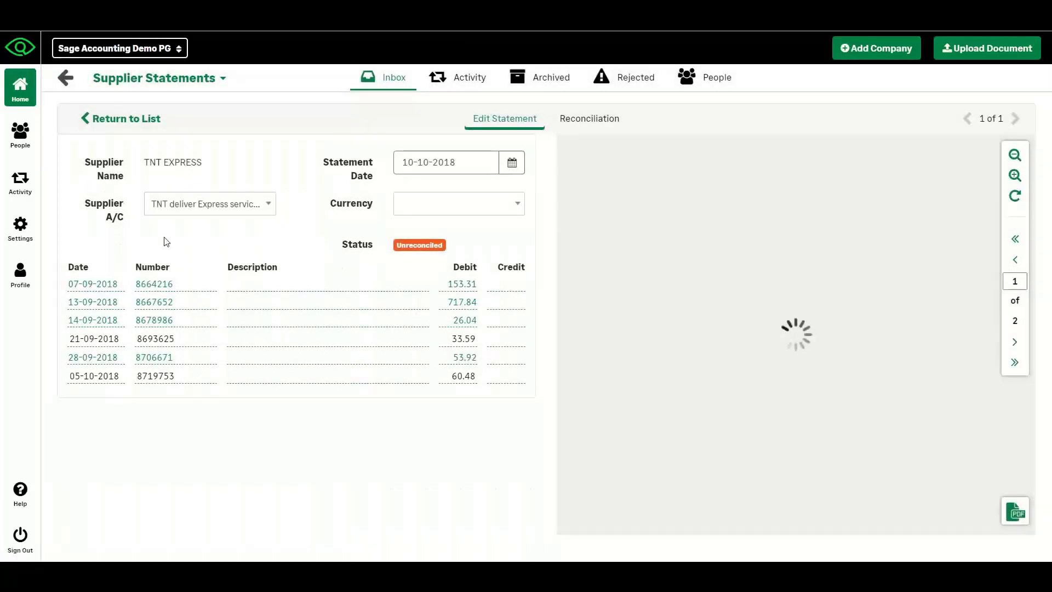
Step: Open the TNT EXPRESS statement's reconciliation and auto-match its line items with purchases
{"action": "left_click", "coordinate": [263, 200]}
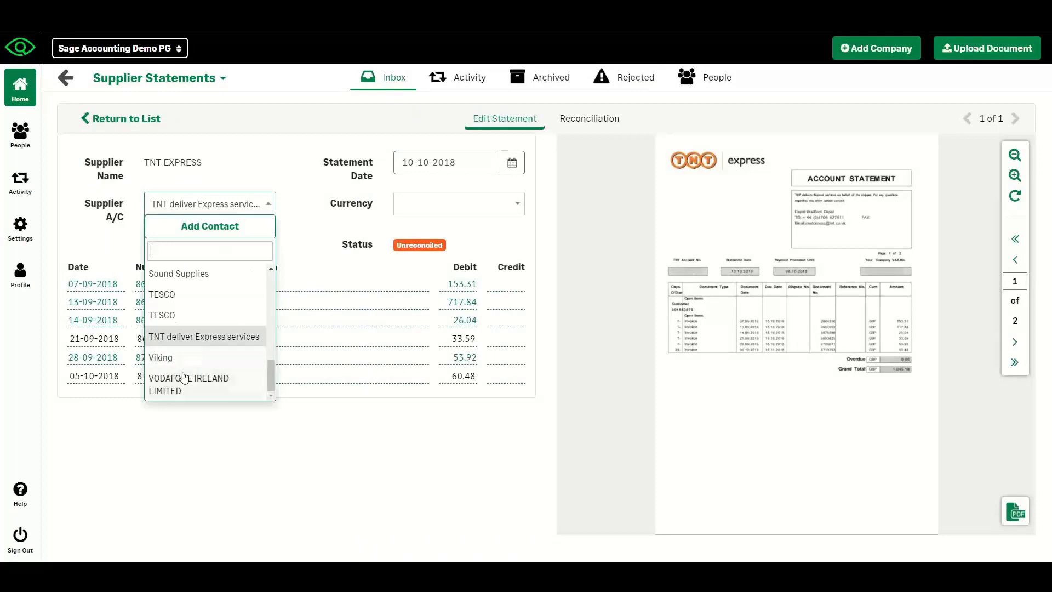
{"action": "left_click", "coordinate": [591, 119]}
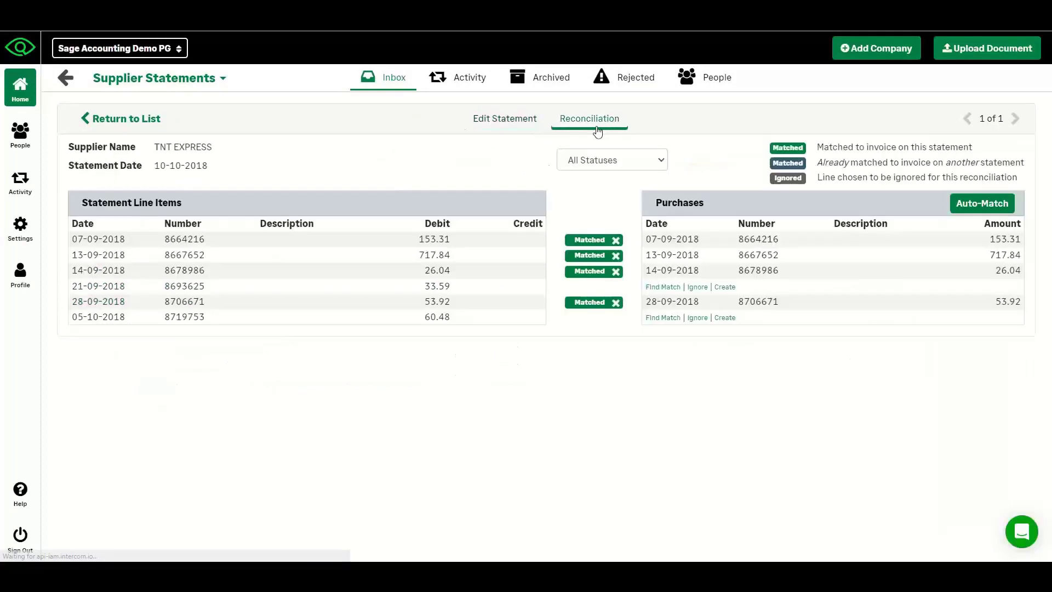
{"action": "left_click", "coordinate": [974, 204]}
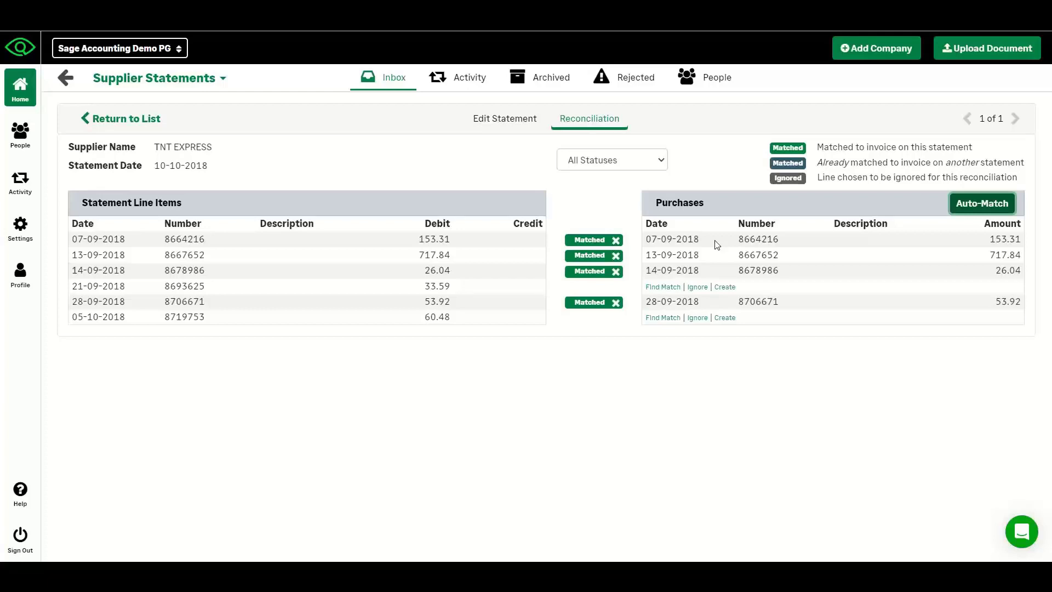
Step: Examine the business loan account's download options in the Bank Statements inbox, including Sage Accounting - UK Dates (dd/mm/yyyy) and the date range, without downloading
{"action": "left_click", "coordinate": [64, 78]}
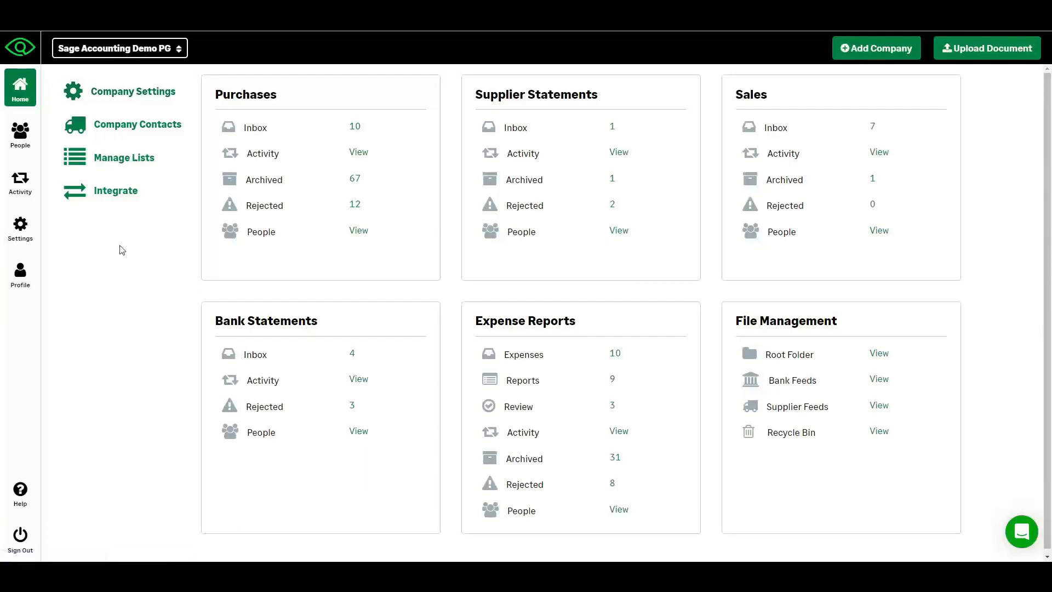
{"action": "left_click", "coordinate": [256, 355]}
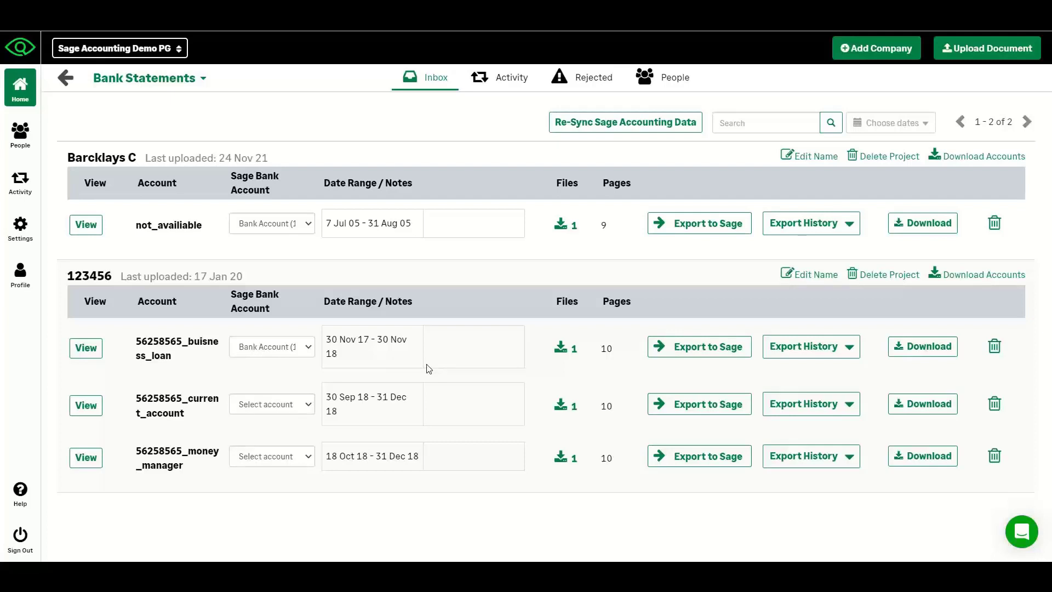
{"action": "left_click", "coordinate": [898, 351]}
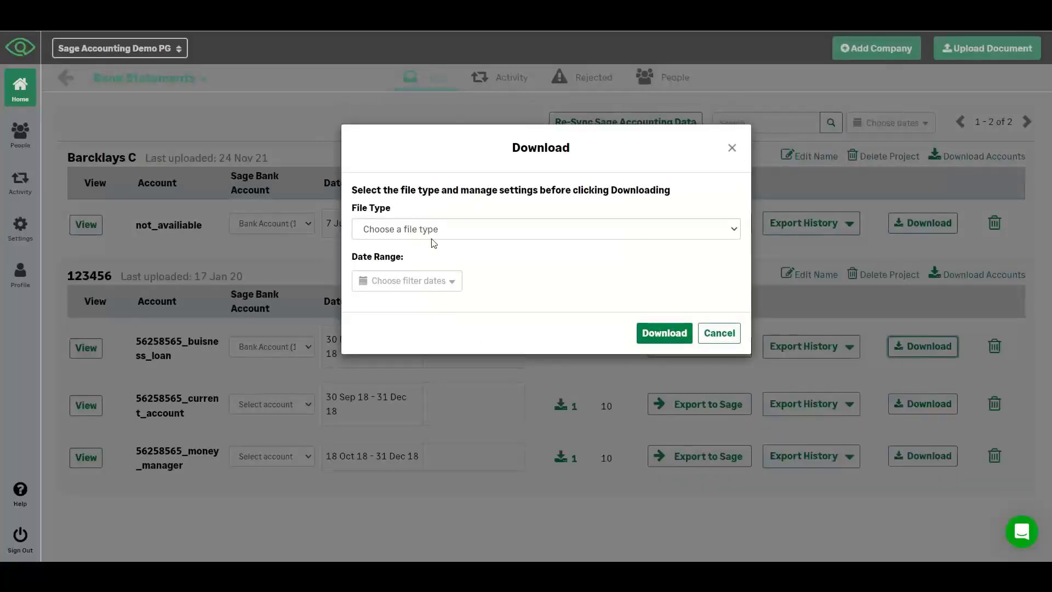
{"action": "left_click", "coordinate": [442, 233]}
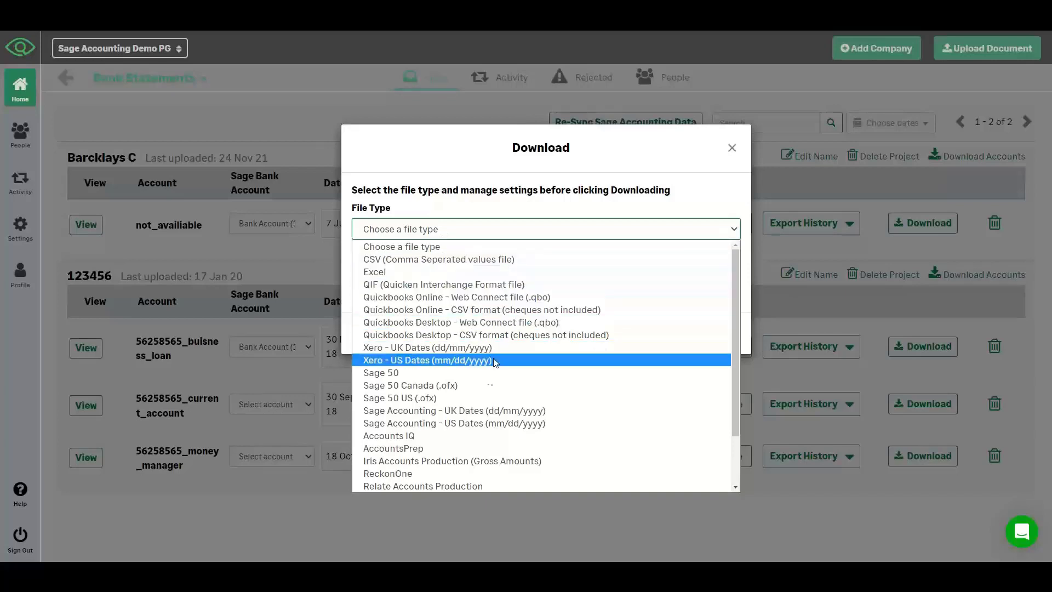
{"action": "left_click", "coordinate": [478, 413]}
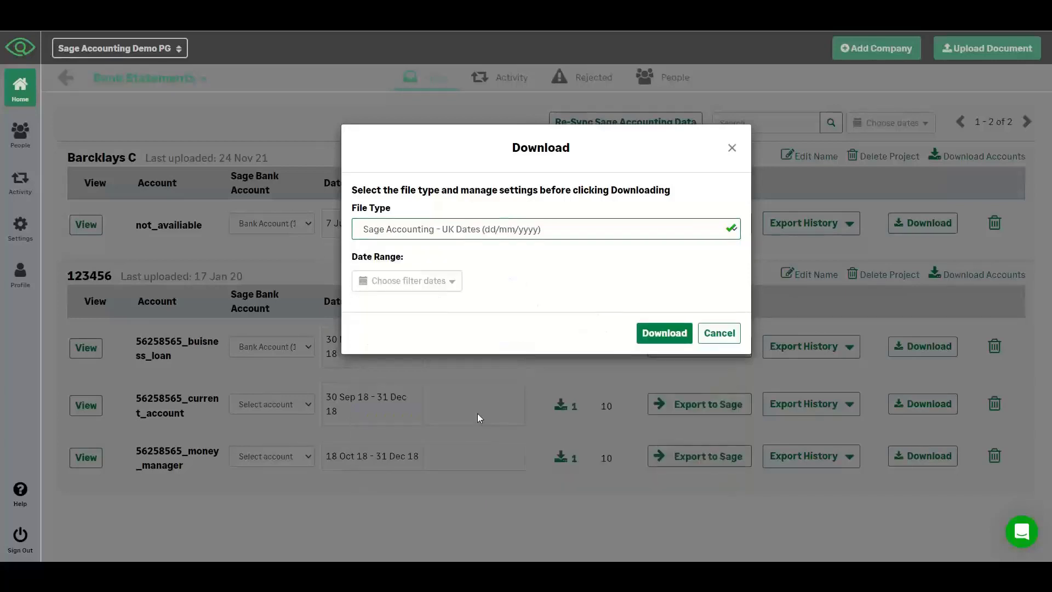
{"action": "left_click", "coordinate": [388, 282]}
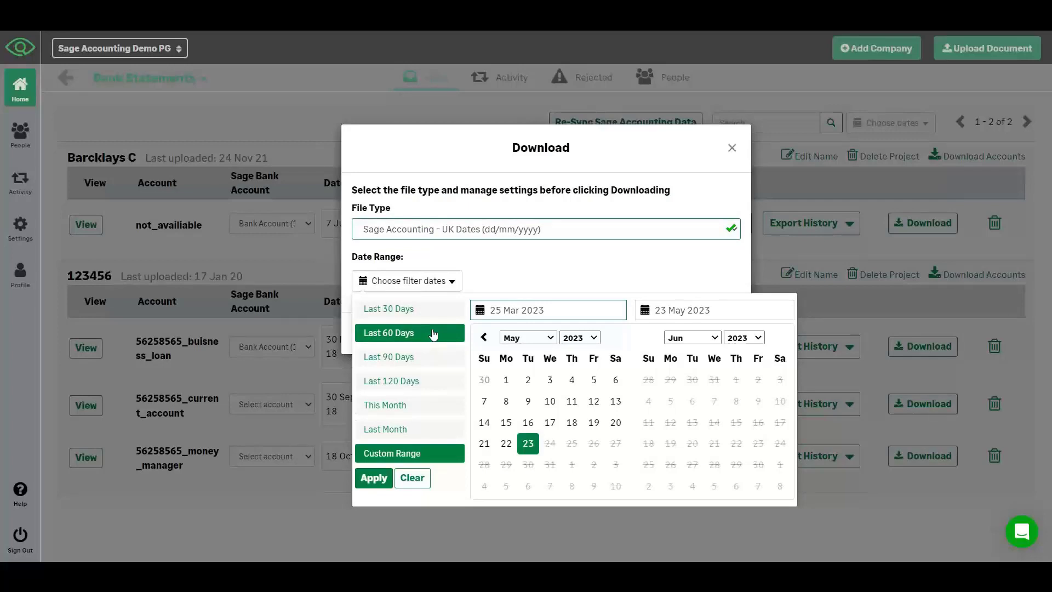
{"action": "left_click", "coordinate": [509, 280]}
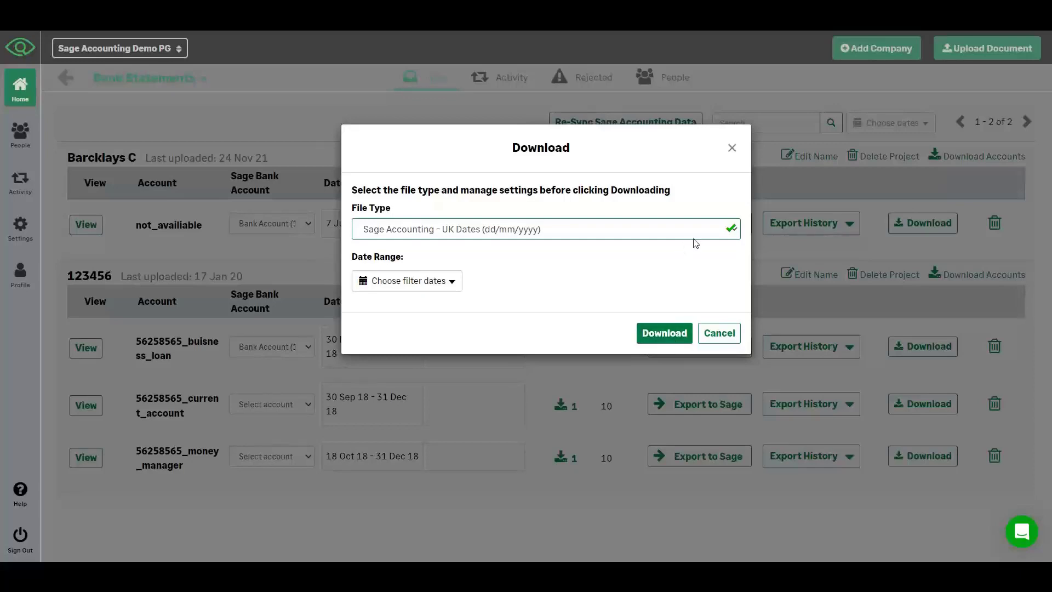
{"action": "left_click", "coordinate": [731, 147]}
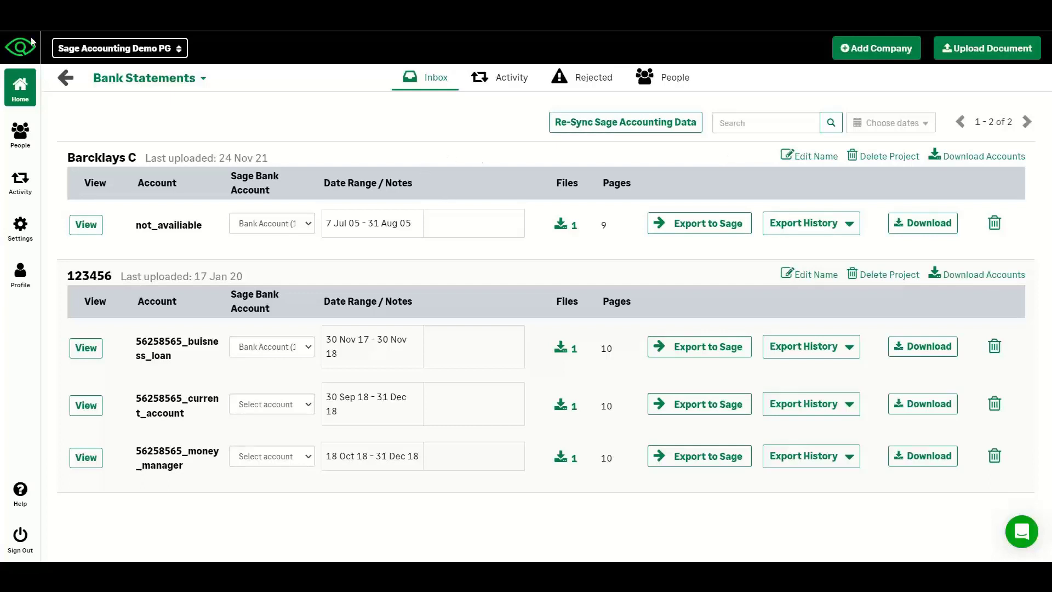
Step: Open the invited ABC 88 user's access record in the people list and view their permissions and settings
{"action": "left_click", "coordinate": [28, 136]}
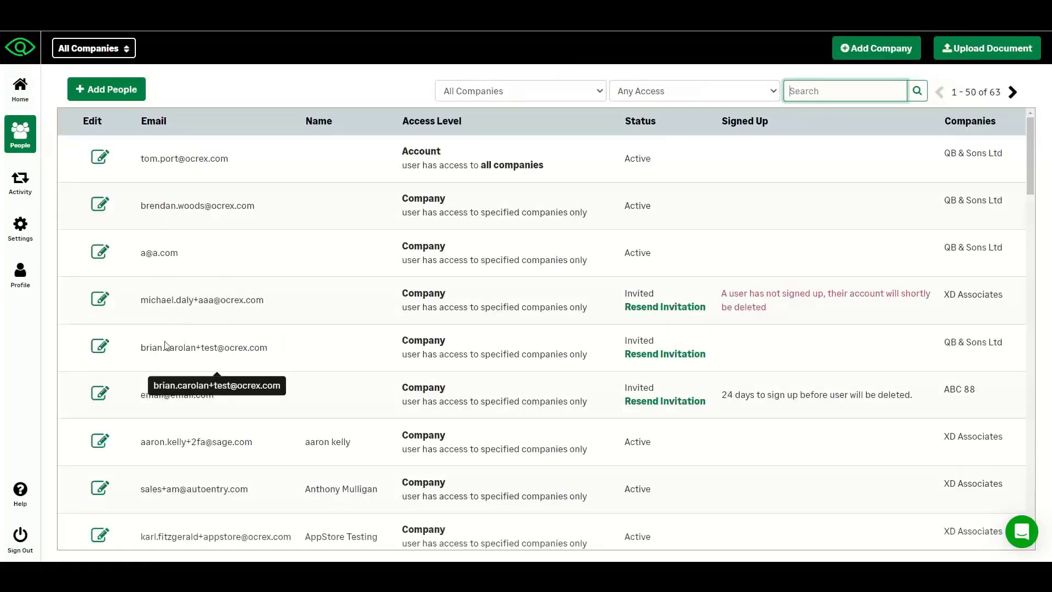
{"action": "left_click", "coordinate": [100, 396]}
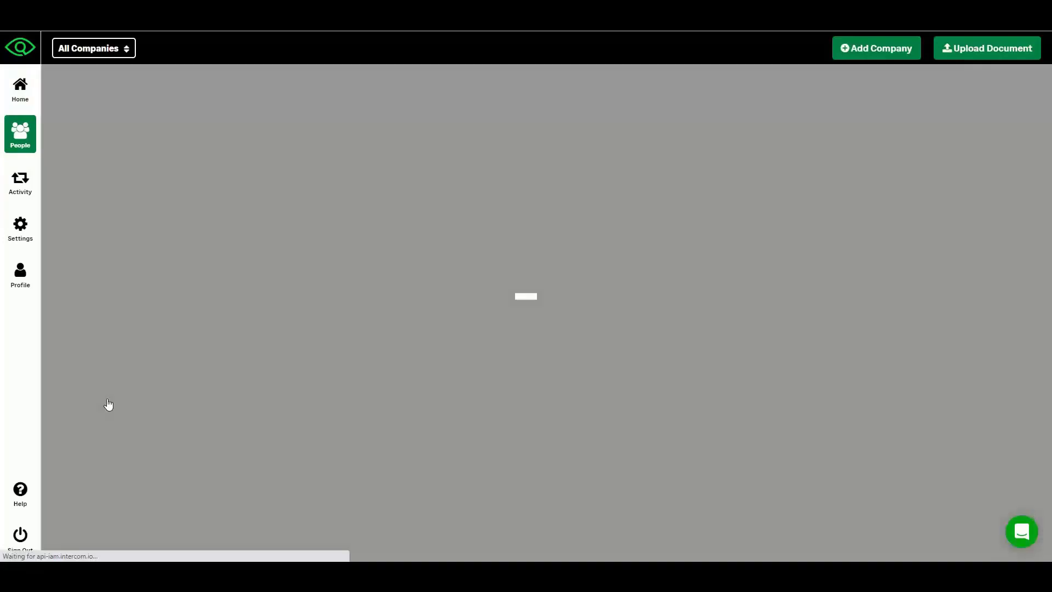
{"action": "scroll", "coordinate": [213, 385], "scroll_direction": "down", "scroll_amount": 2}
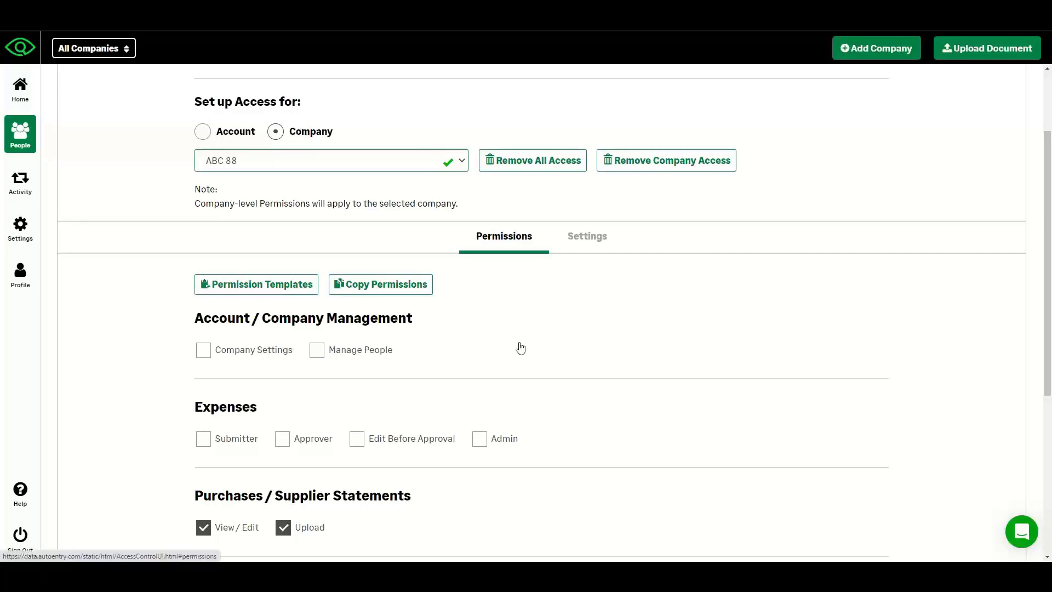
{"action": "left_click", "coordinate": [580, 240]}
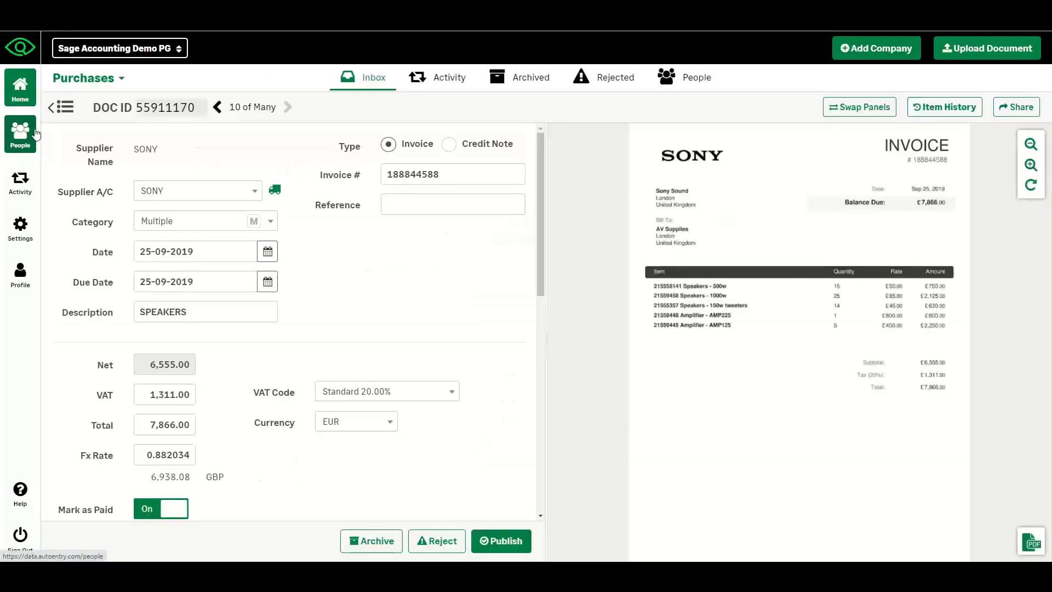
Step: Return from the SONY invoice to the company overview and open the Expense Categories in Manage Lists
{"action": "left_click", "coordinate": [52, 108]}
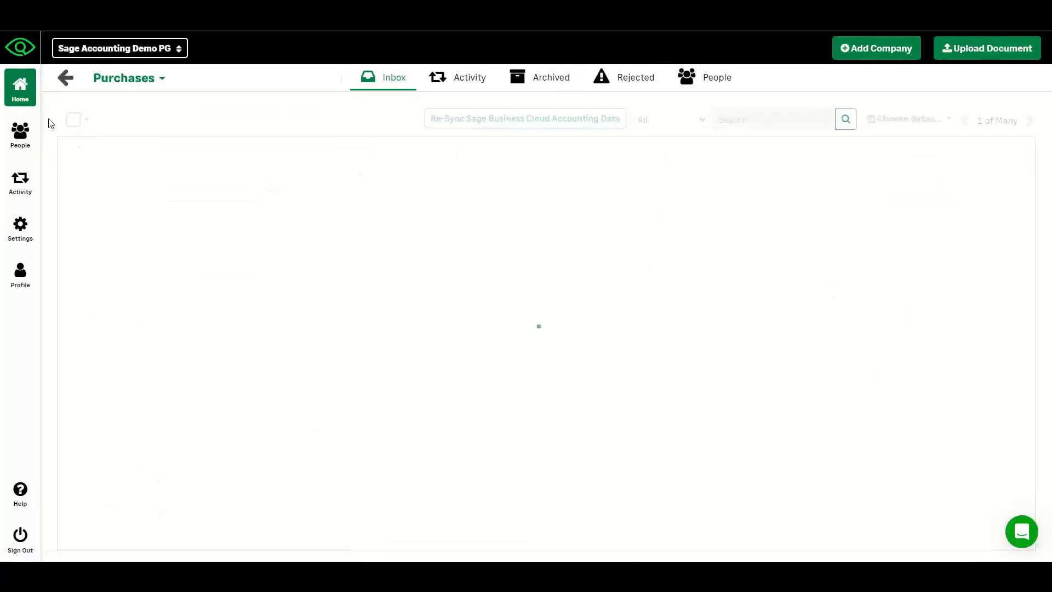
{"action": "left_click", "coordinate": [65, 79]}
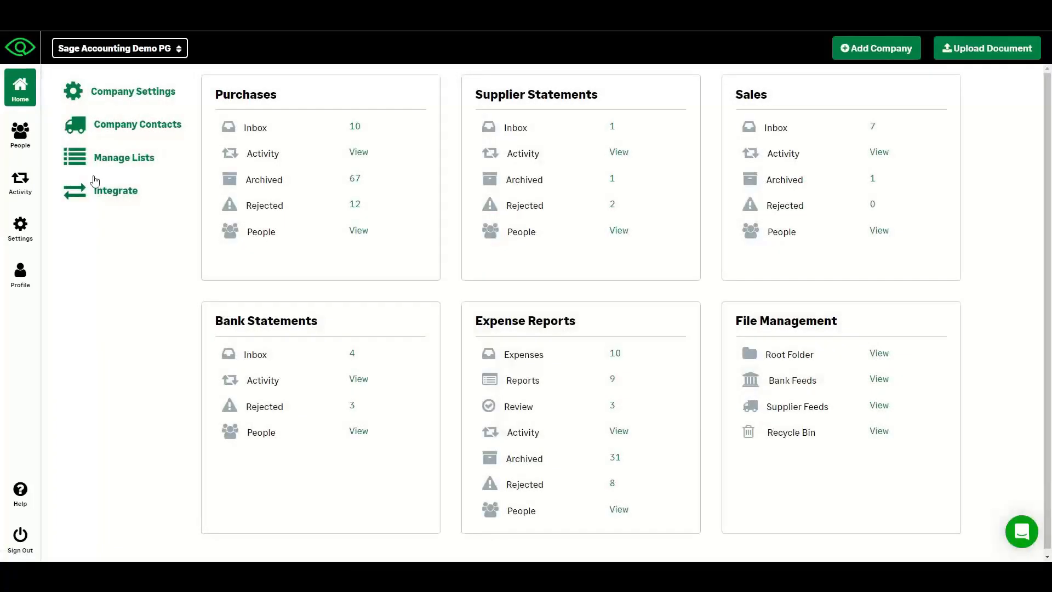
{"action": "left_click", "coordinate": [113, 158]}
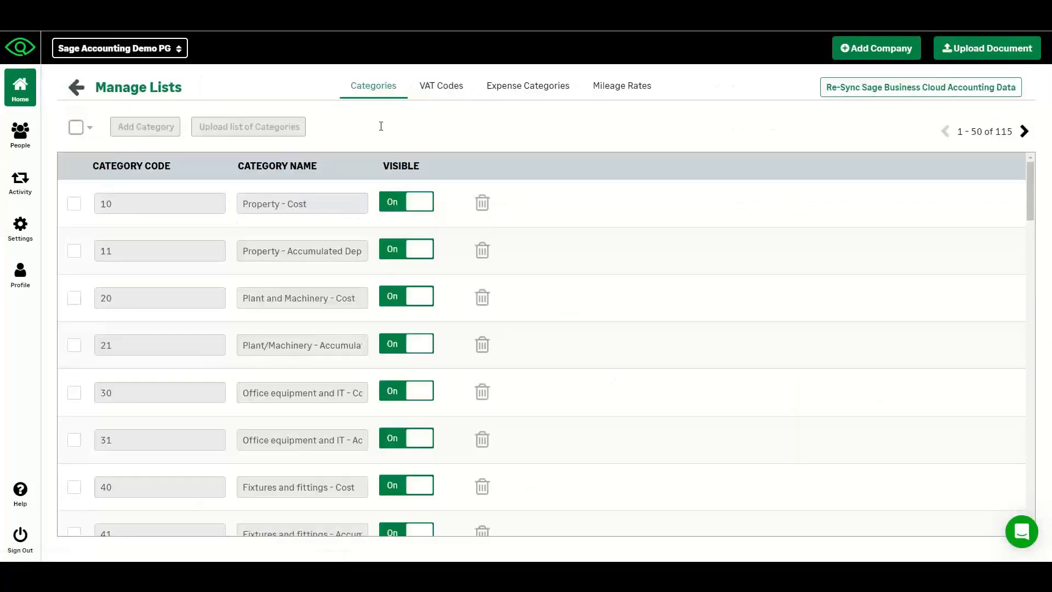
{"action": "left_click", "coordinate": [536, 95]}
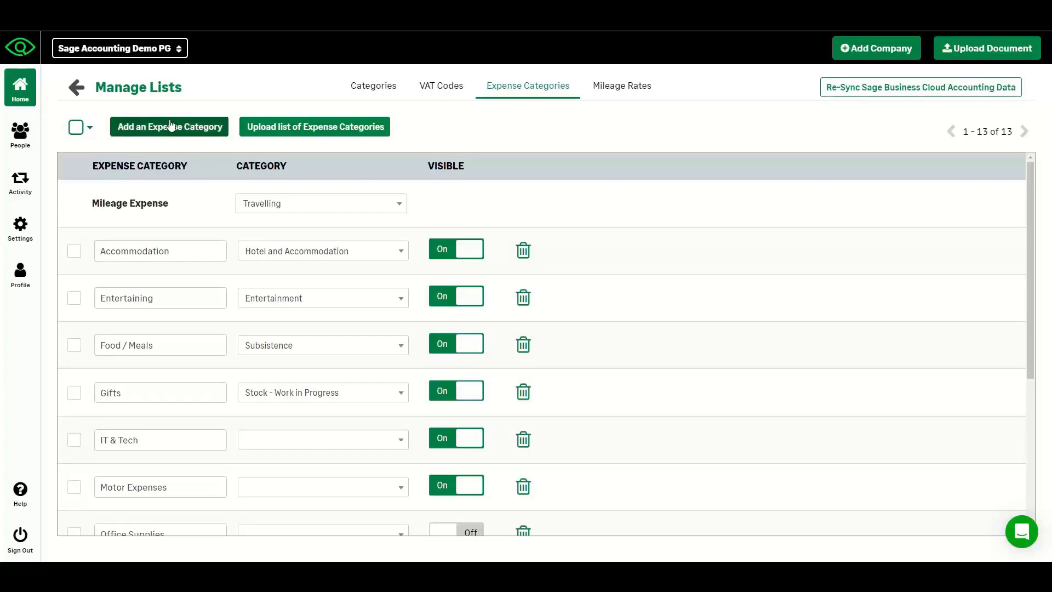
Step: View the CSV upload dialog for expense categories and the form for adding a mileage rate, closing both without adding anything
{"action": "left_click", "coordinate": [328, 130]}
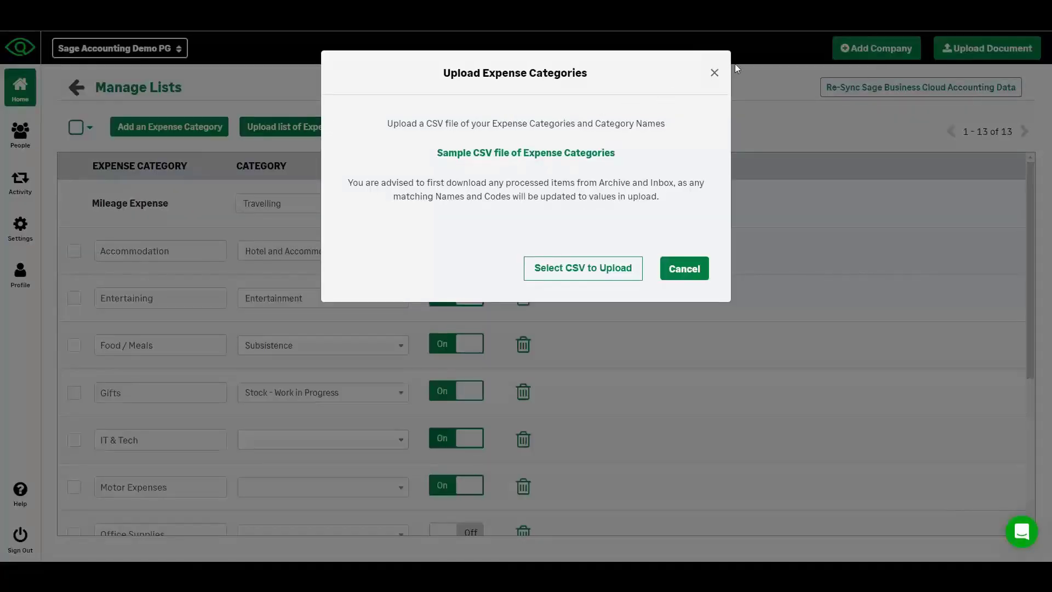
{"action": "left_click", "coordinate": [721, 72]}
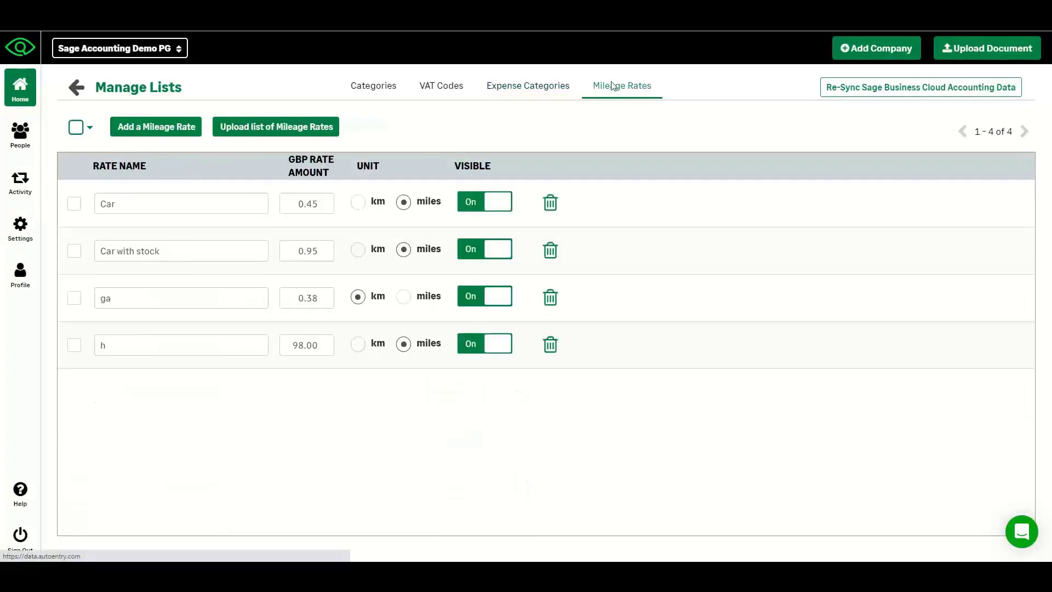
{"action": "left_click", "coordinate": [157, 127]}
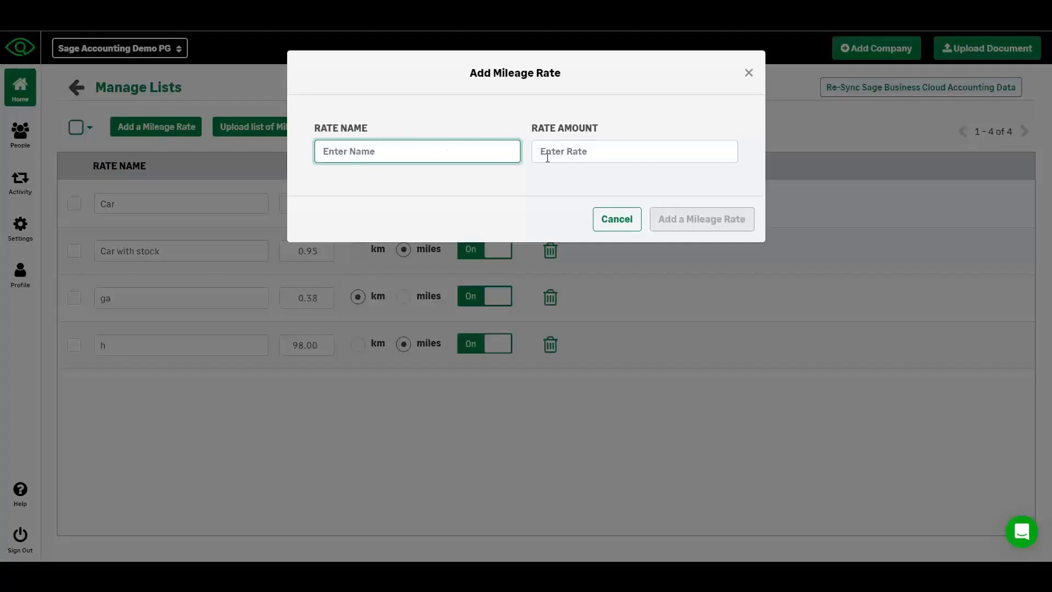
{"action": "left_click", "coordinate": [749, 73]}
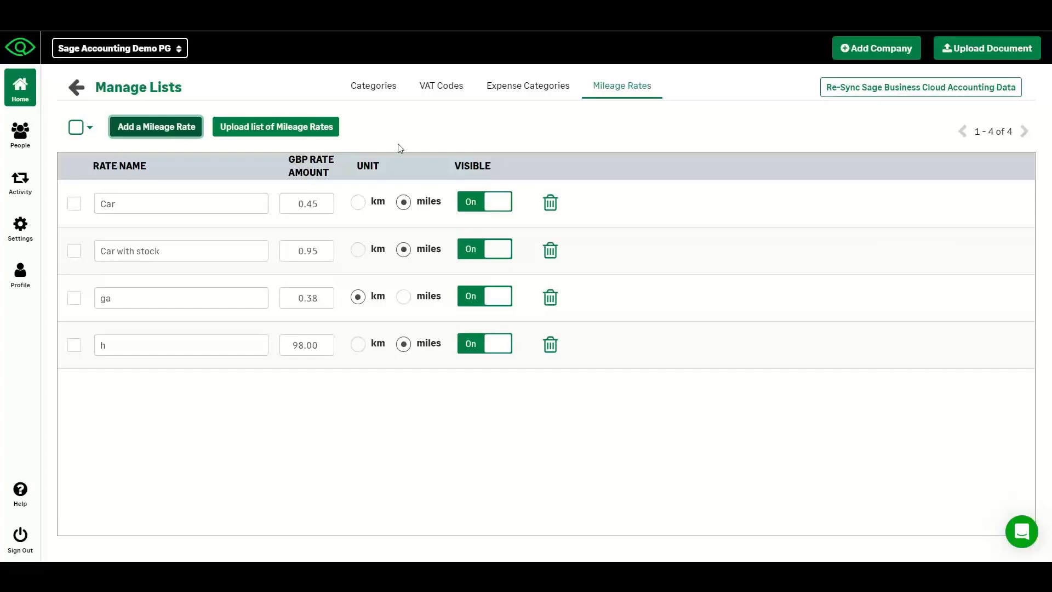
Step: Go to the expense reports under review and open the pending November 2020 report
{"action": "left_click", "coordinate": [80, 100]}
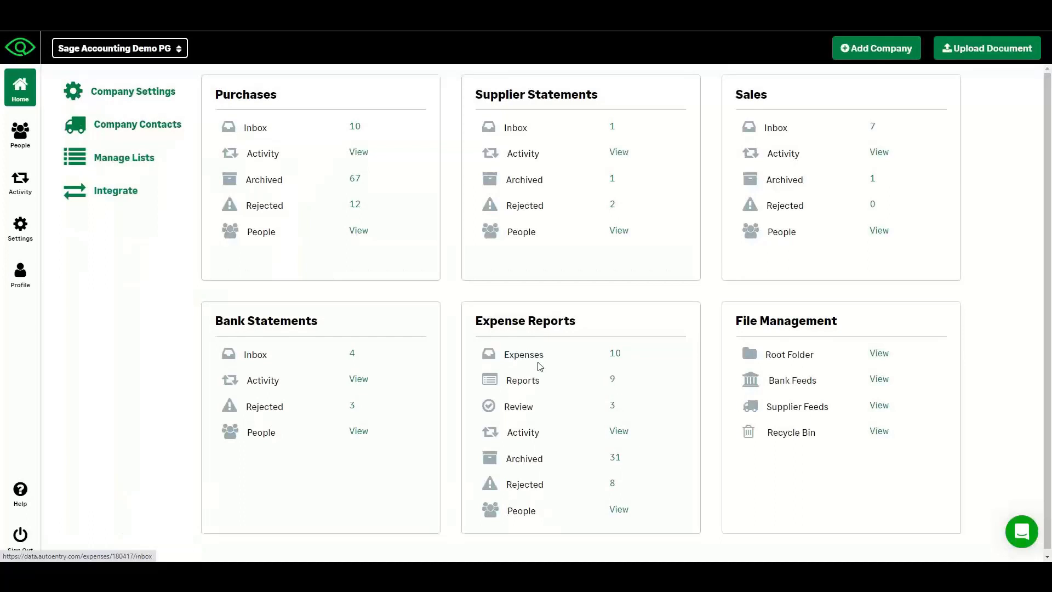
{"action": "left_click", "coordinate": [527, 410]}
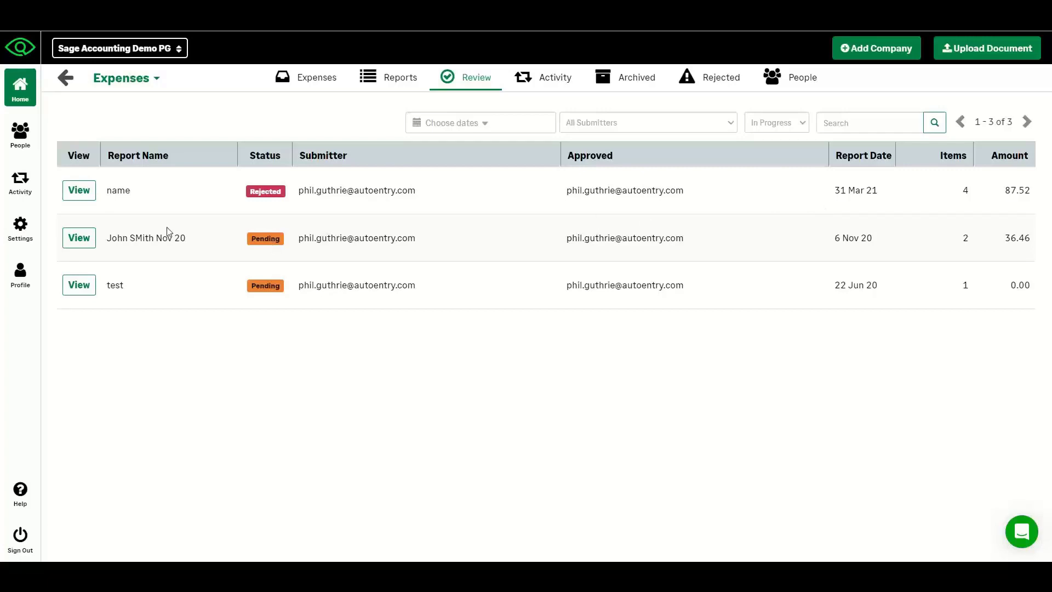
{"action": "left_click", "coordinate": [87, 239]}
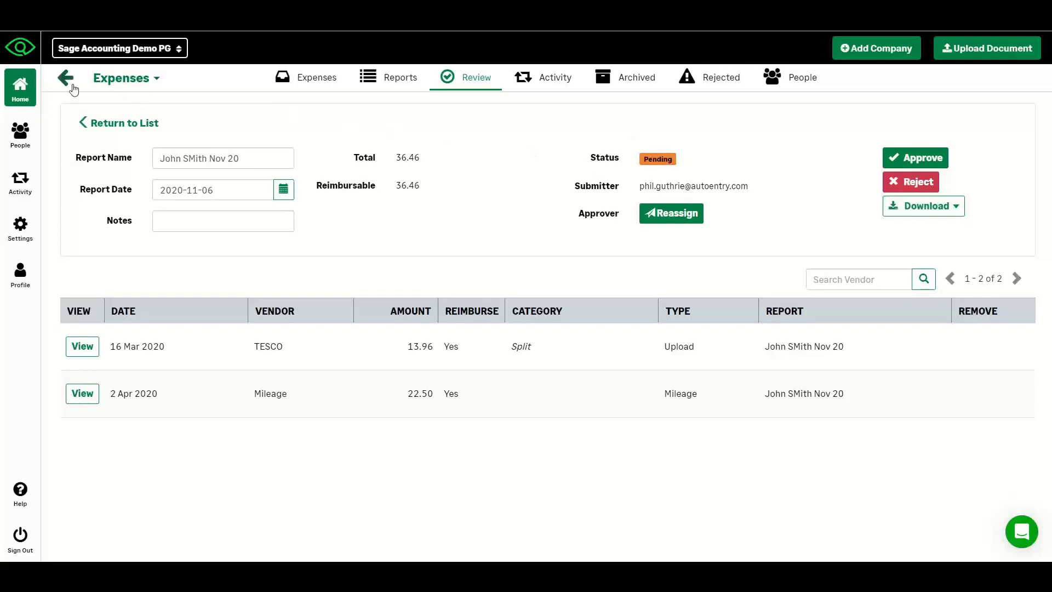
Step: Switch to Purchases, open the expense invoice dated 5 Mar 20 and review its line items
{"action": "left_click", "coordinate": [121, 78]}
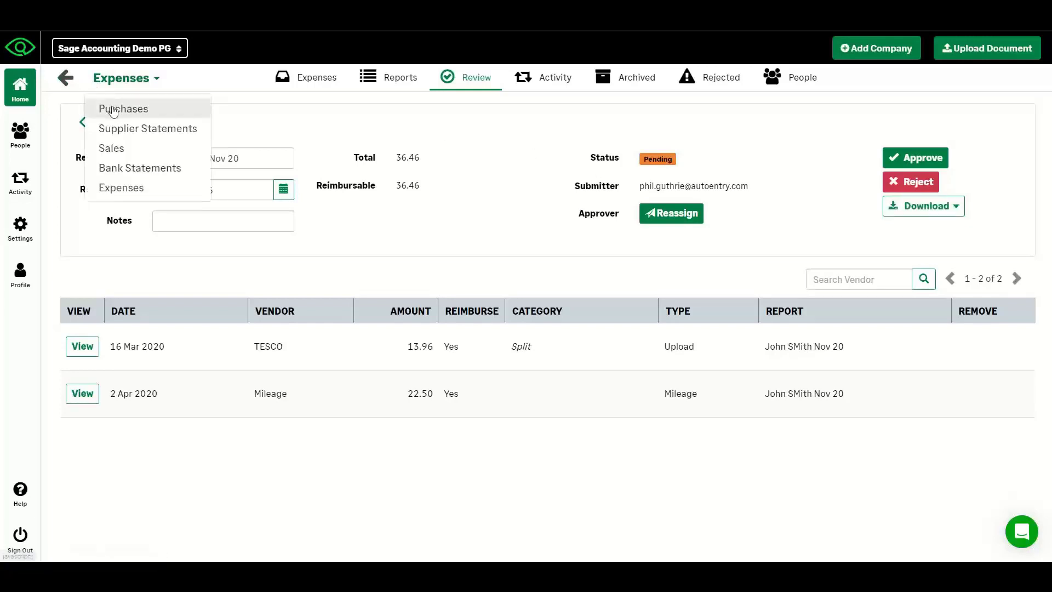
{"action": "left_click", "coordinate": [111, 108]}
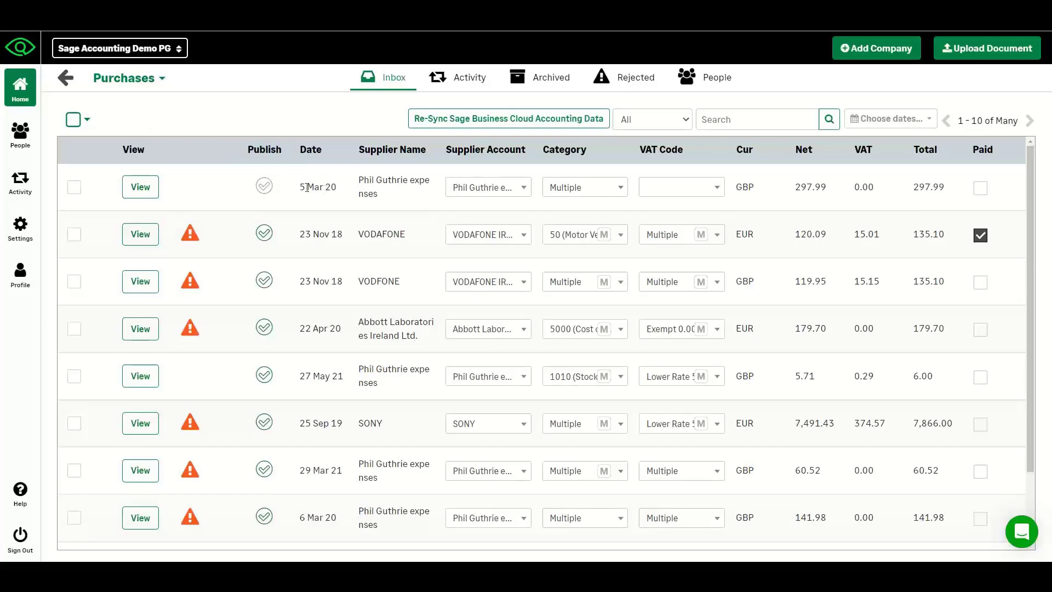
{"action": "left_click", "coordinate": [166, 187]}
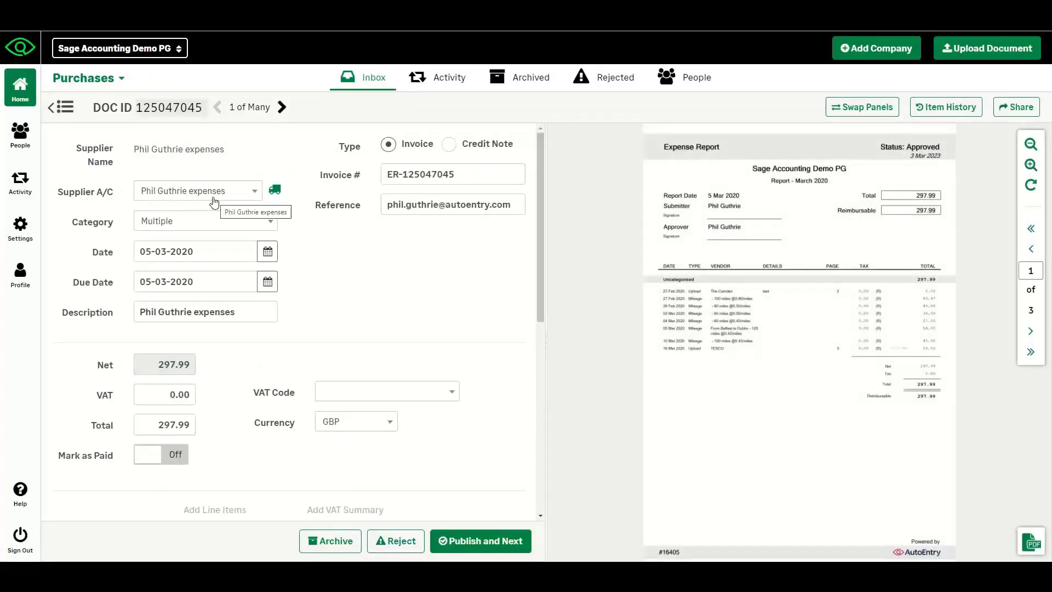
{"action": "scroll", "coordinate": [307, 290], "scroll_direction": "down", "scroll_amount": 6}
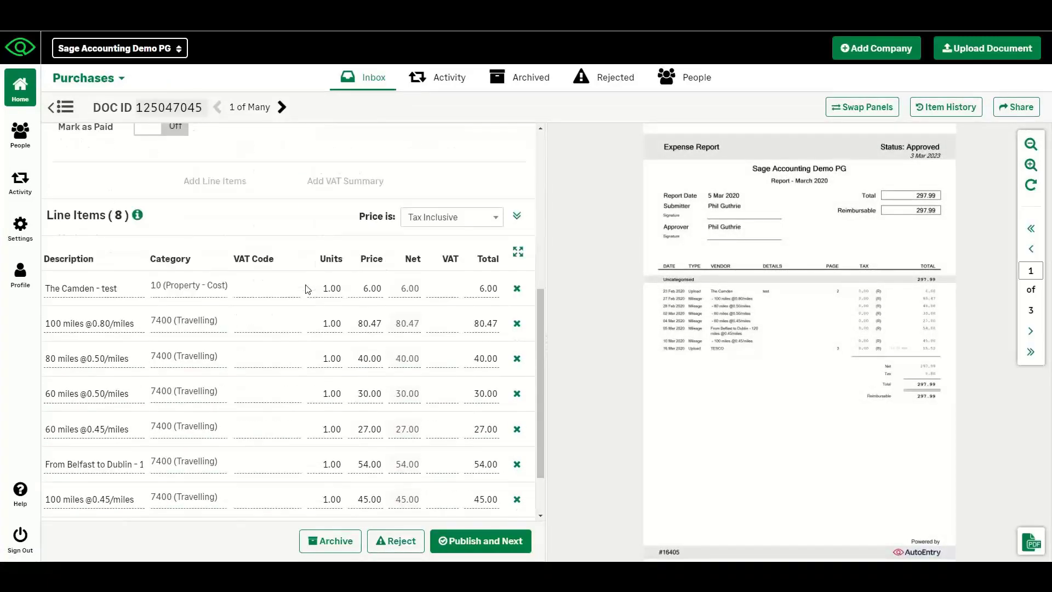
{"action": "scroll", "coordinate": [120, 373], "scroll_direction": "down", "scroll_amount": 1}
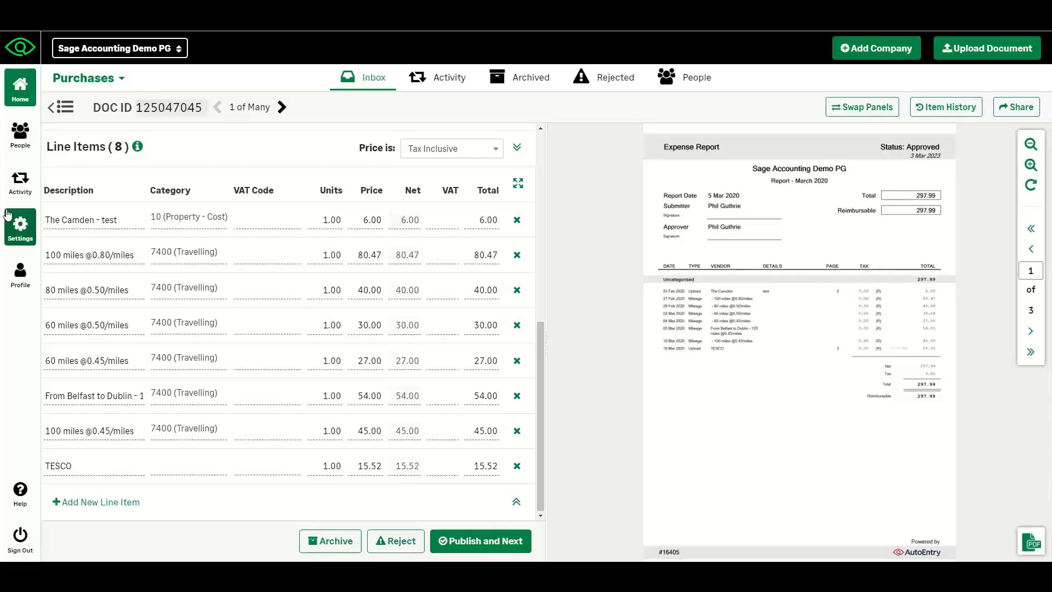
Step: View the account's subscription and billing settings, open the support messenger, and open the AutoEntry help site
{"action": "left_click", "coordinate": [20, 224]}
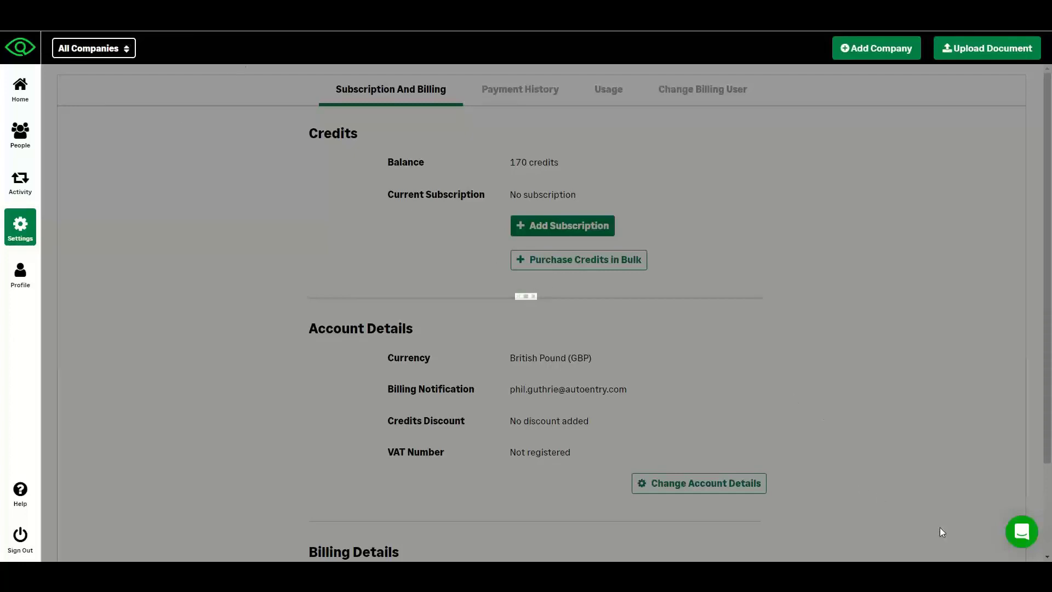
{"action": "left_click", "coordinate": [1021, 532]}
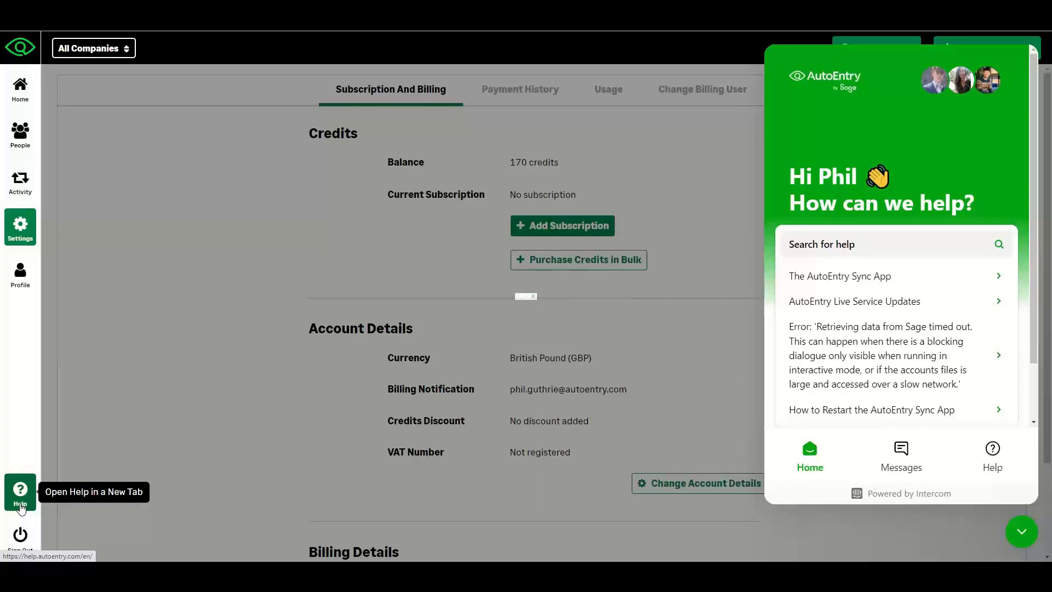
{"action": "left_click", "coordinate": [20, 493]}
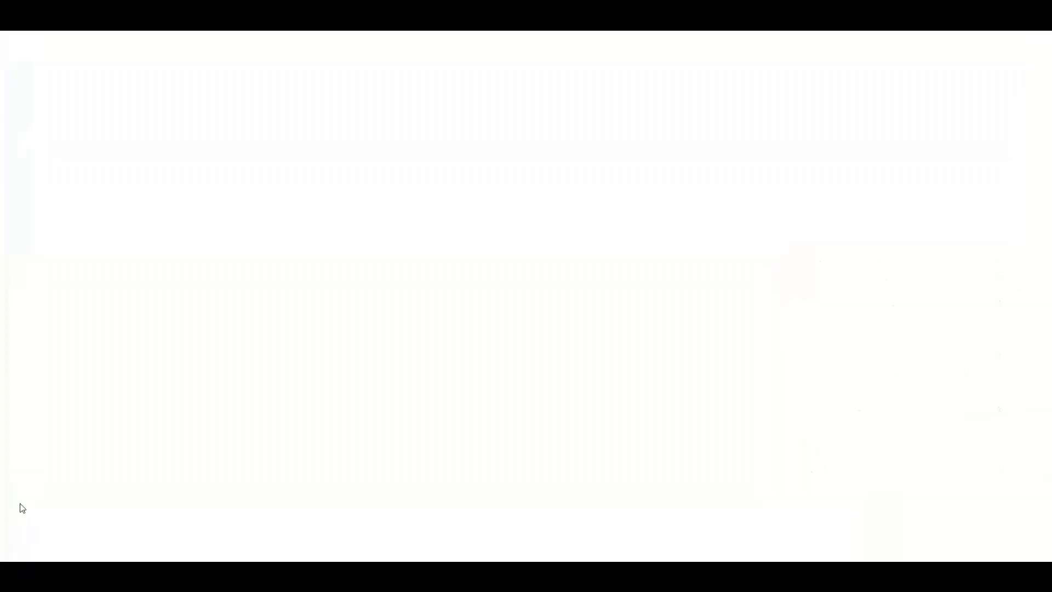